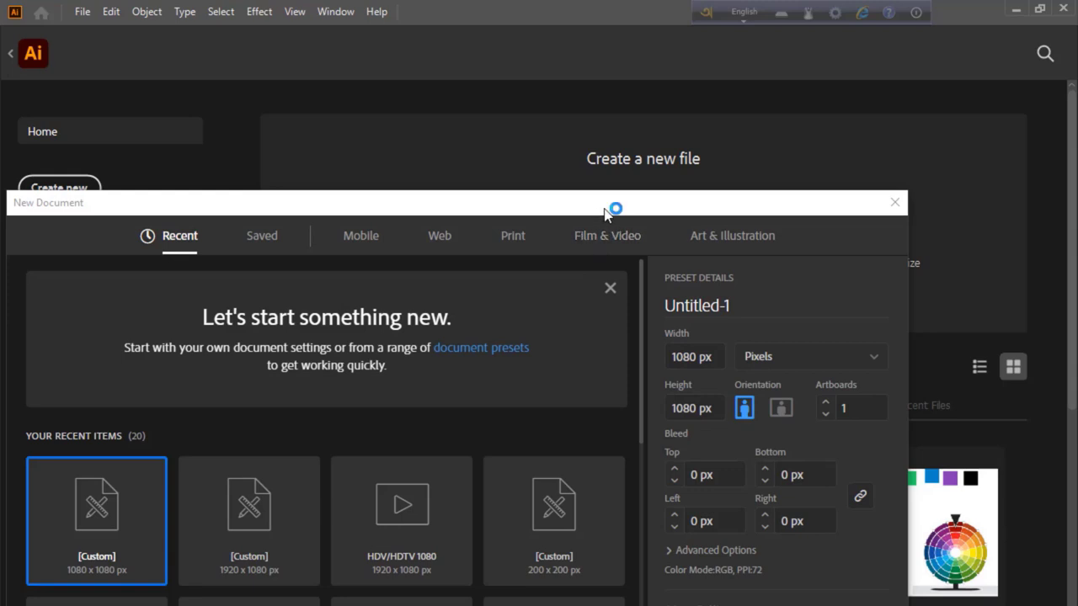
Create a new document with width 820 px and height 312 px.
mouse_move(611, 210)
left_mouse_down()
mouse_move(532, 196)
mouse_move(271, 97)
left_mouse_up()
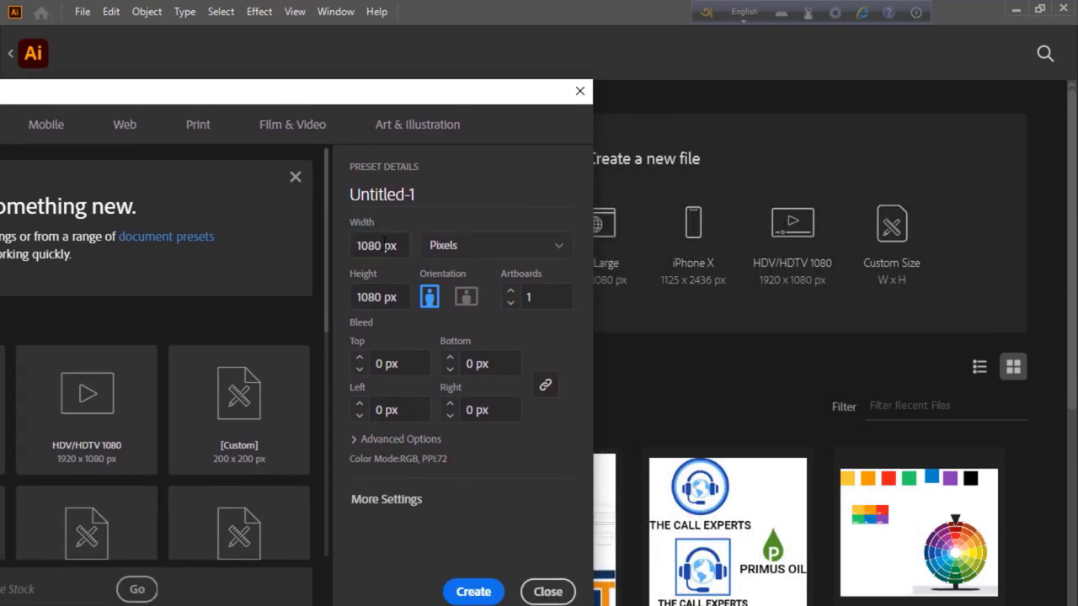
left_click_drag(405, 249, 350, 246)
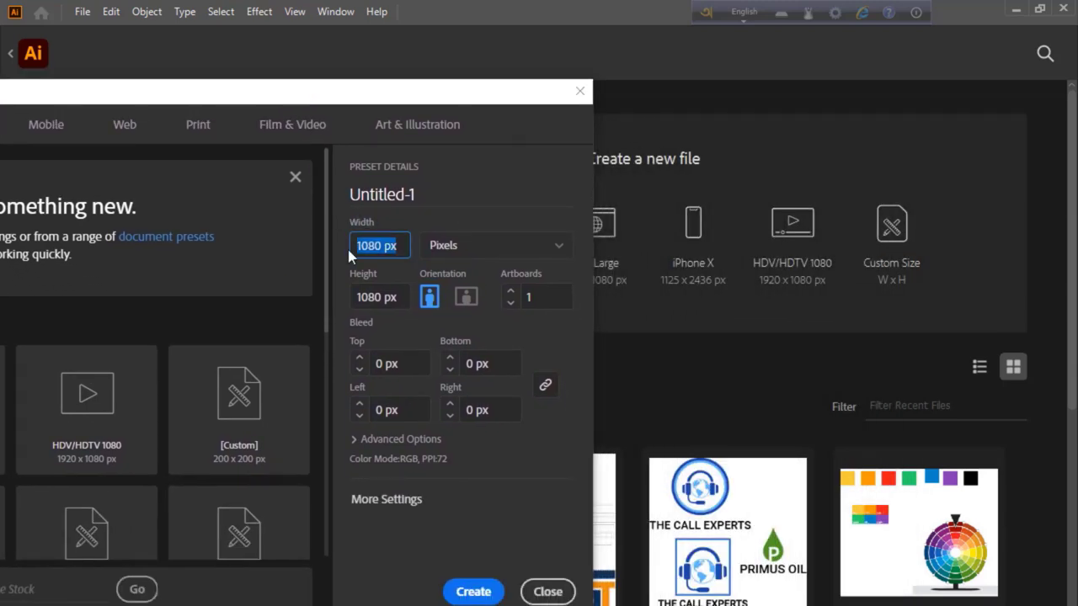
type("820")
left_click_drag(403, 296, 346, 303)
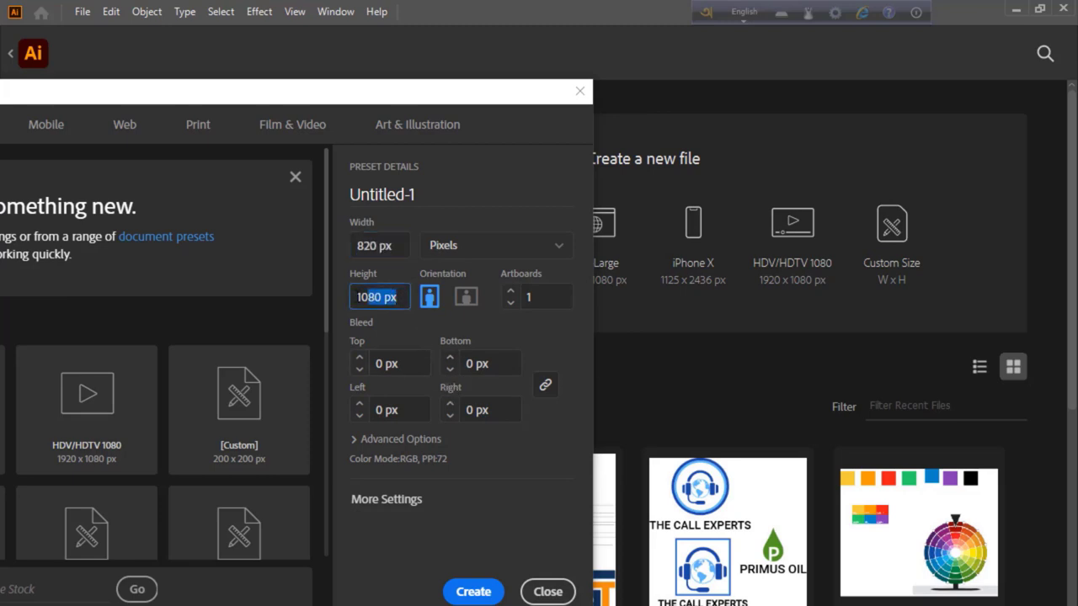
type("312")
left_click(483, 453)
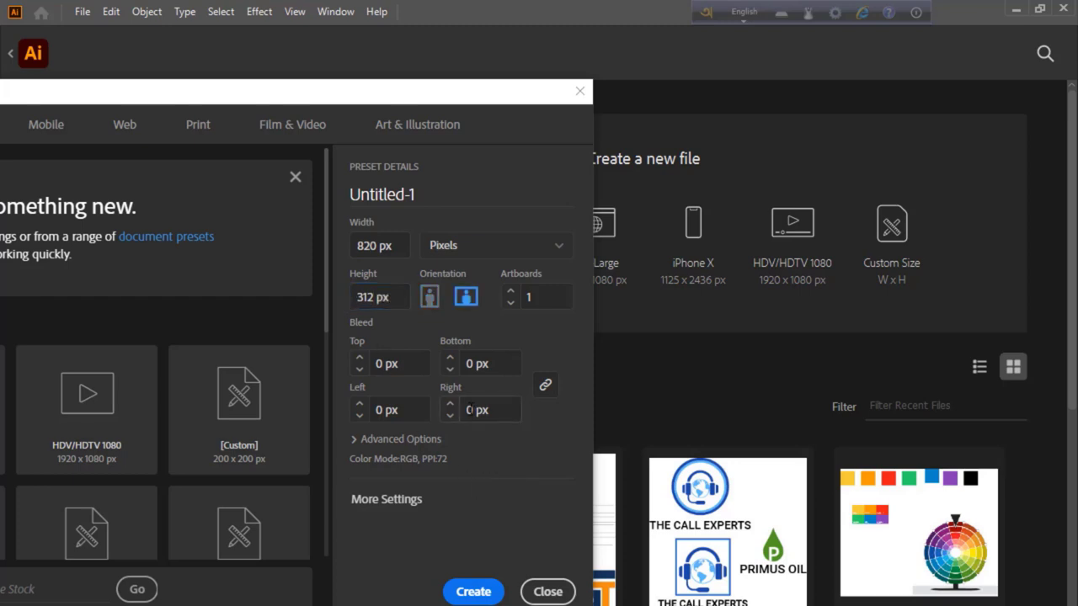
left_click(473, 590)
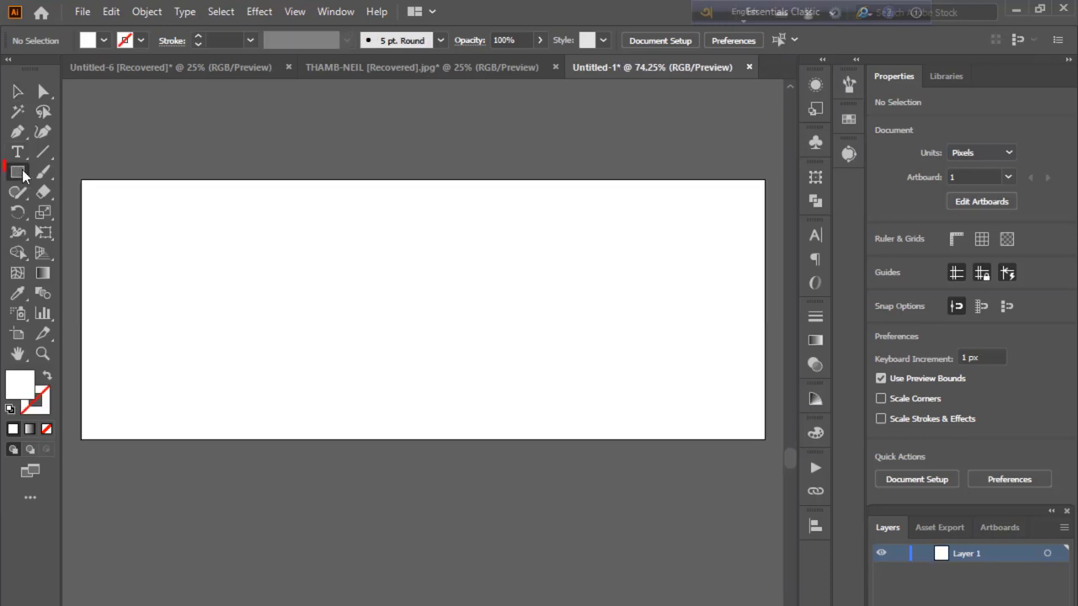
Draw an exact 820 × 312 px rectangle with the Rectangle tool.
left_click(17, 172)
left_click(412, 291)
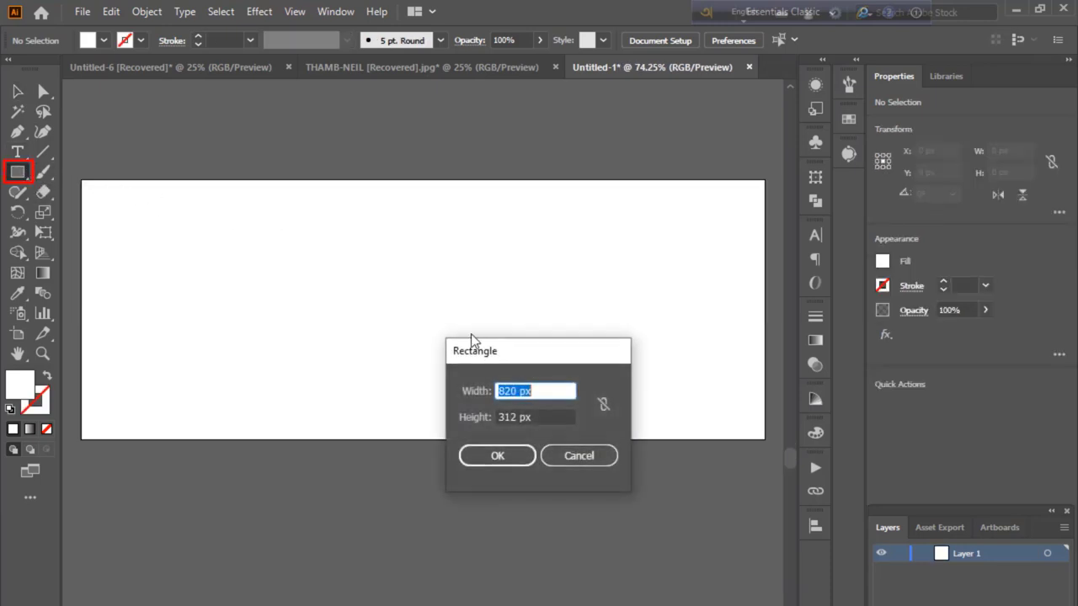
left_click_drag(527, 351, 430, 222)
left_click(401, 324)
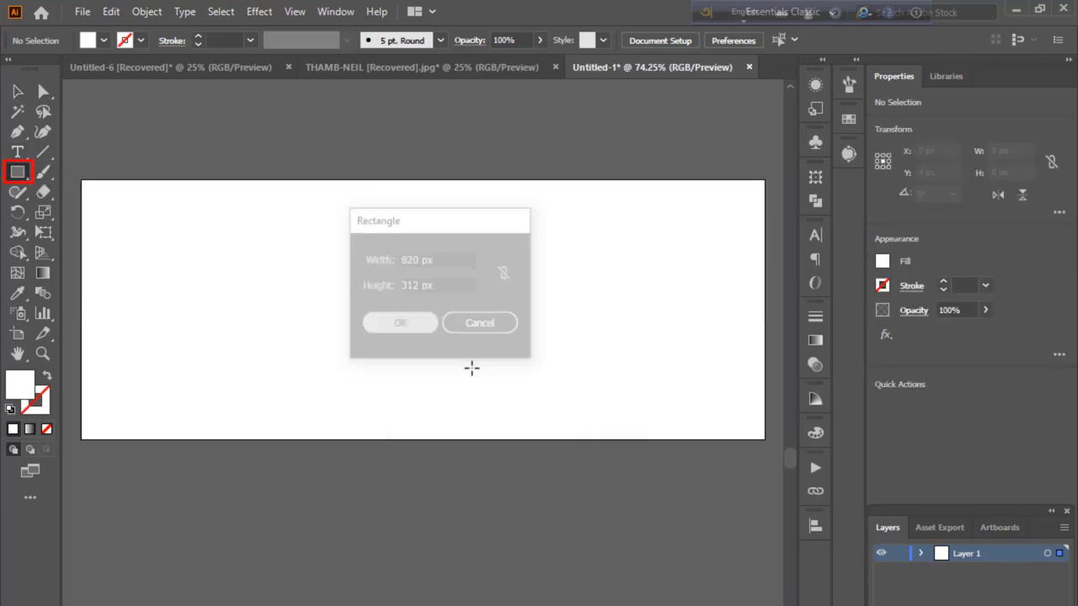
Centre the rectangle vertically and horizontally on the artboard via the Align panel.
left_click(814, 525)
left_click(757, 567)
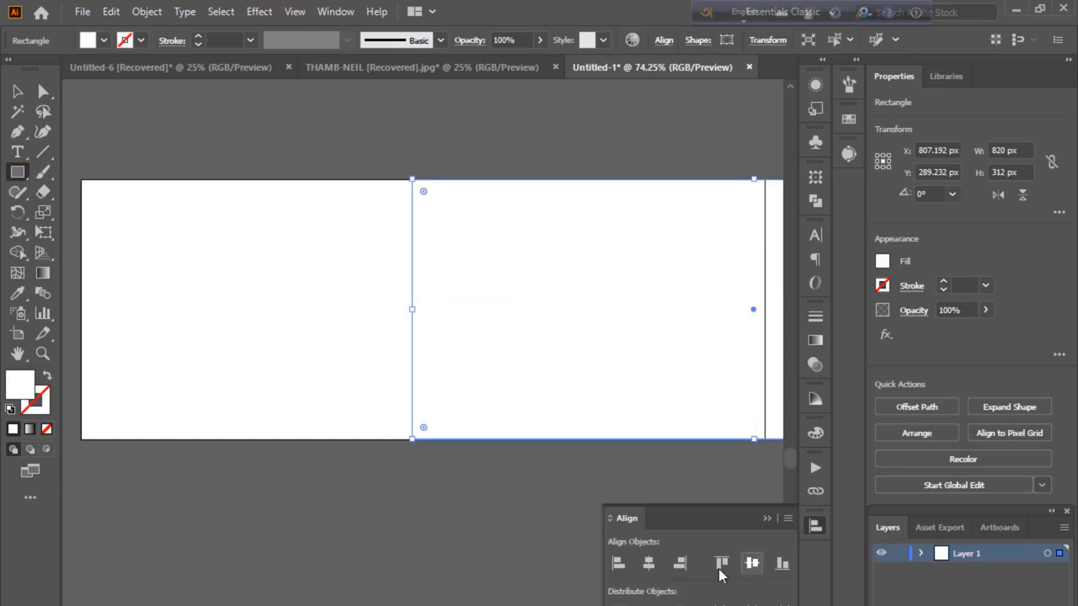
left_click(648, 563)
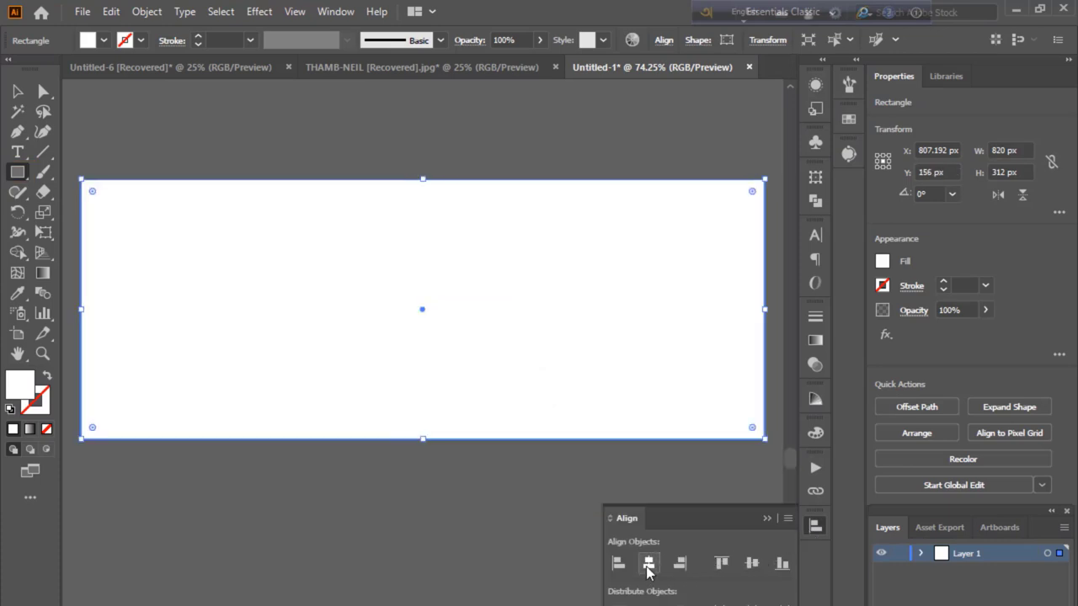
left_click(766, 517)
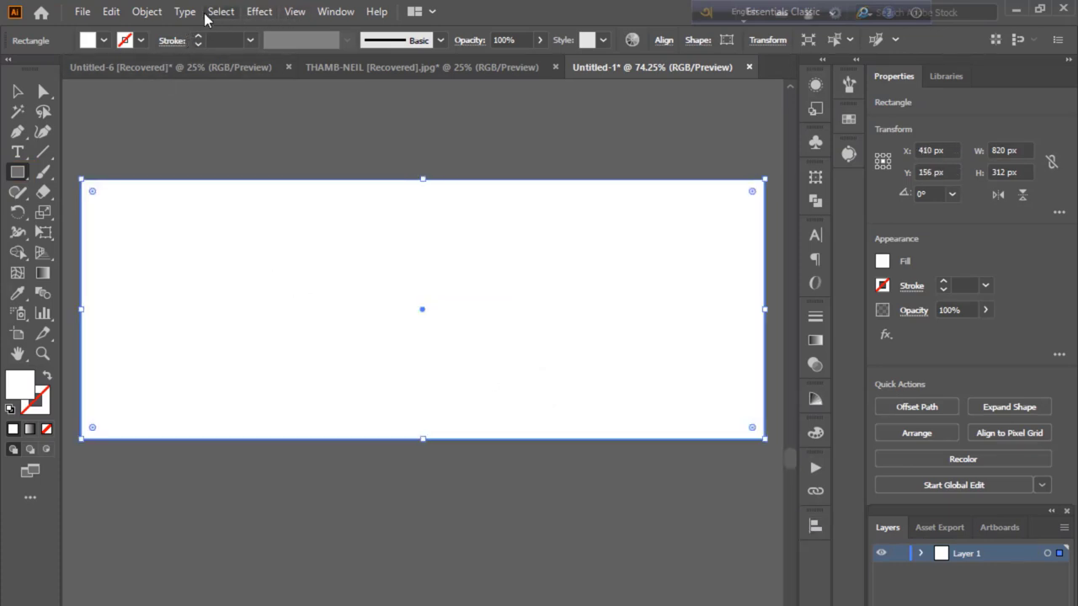
Offset the background rectangle by -30 px and turn the inset path into guides.
left_click(147, 15)
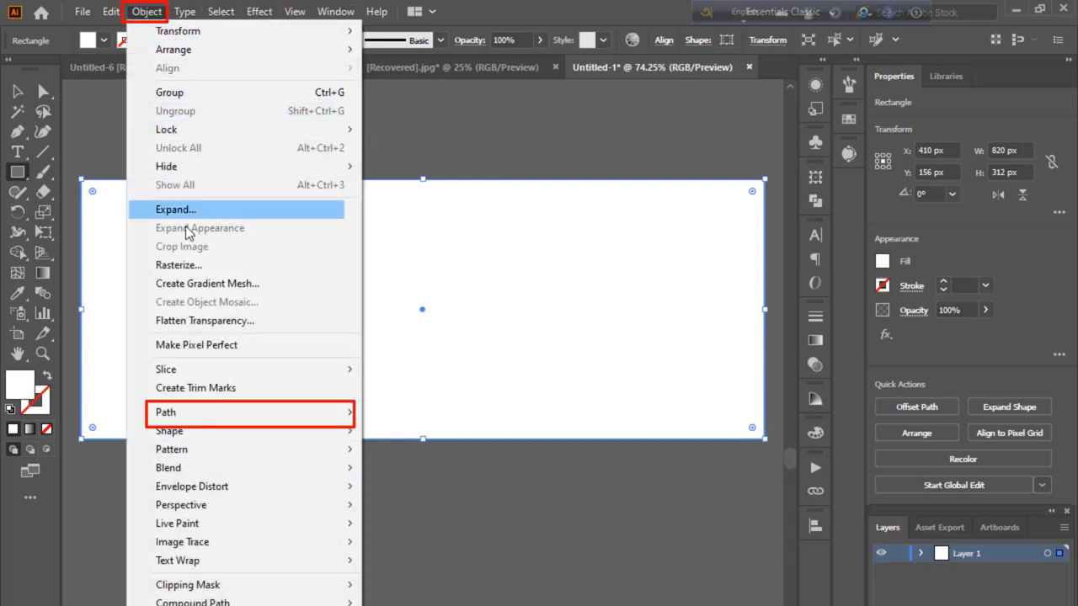
mouse_move(244, 413)
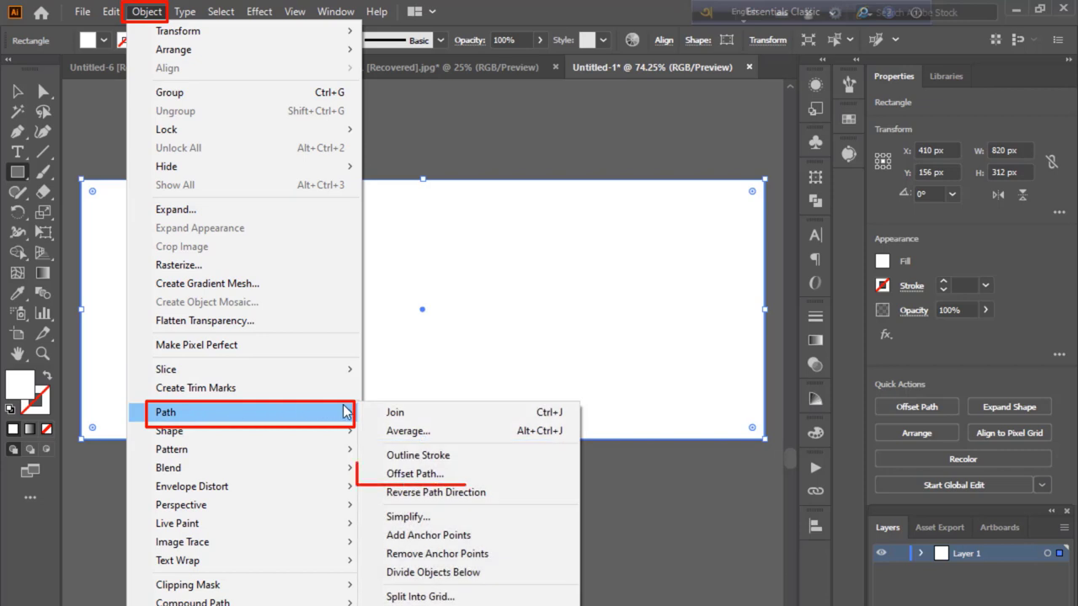
left_click(447, 472)
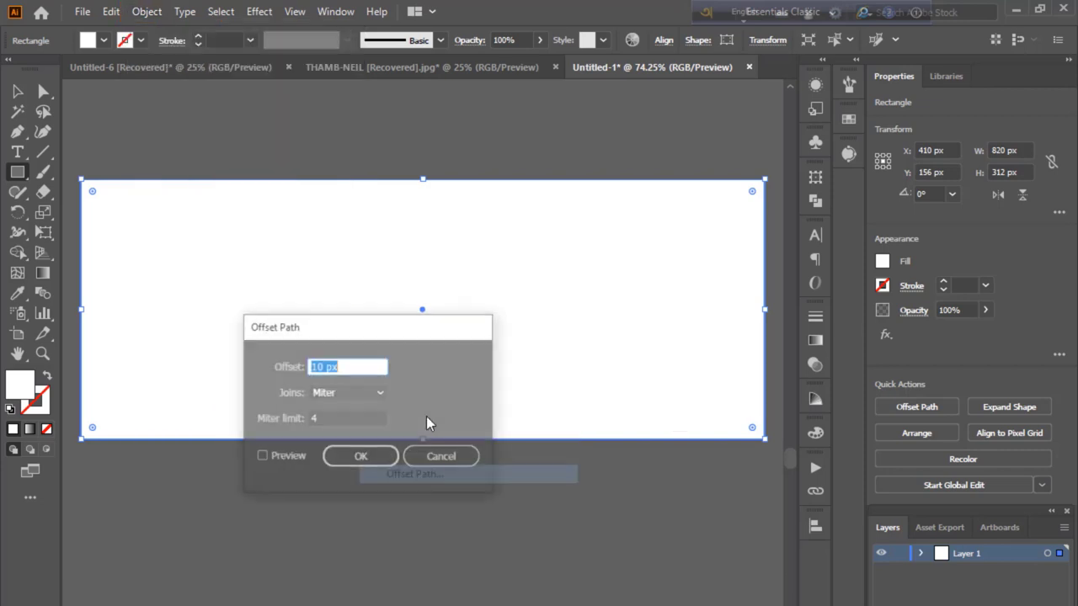
left_click(282, 456)
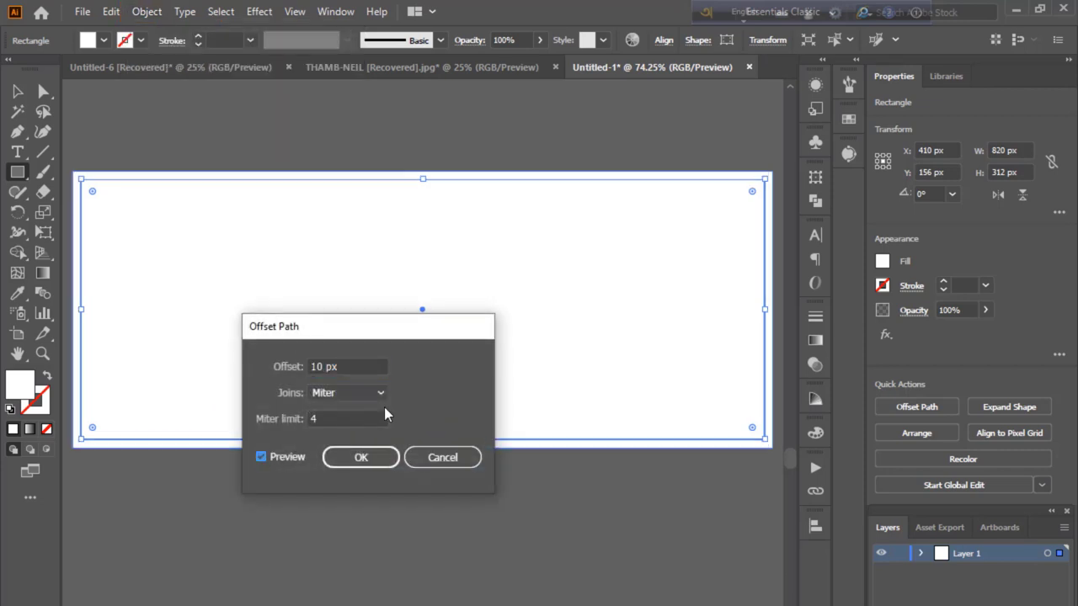
triple_click(359, 370)
type("-30")
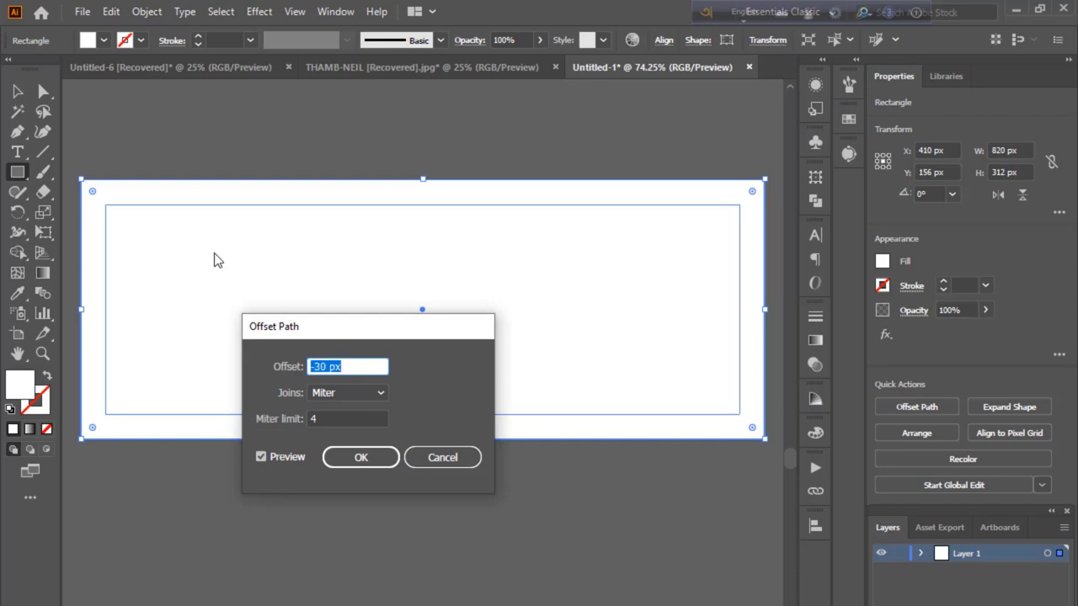
left_click(350, 457)
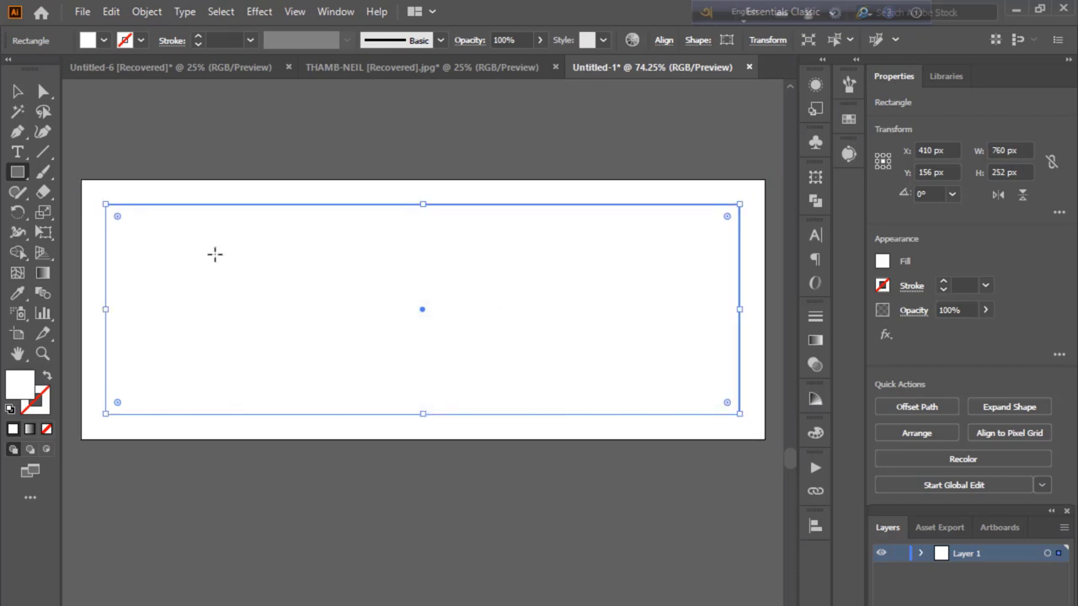
right_click(257, 264)
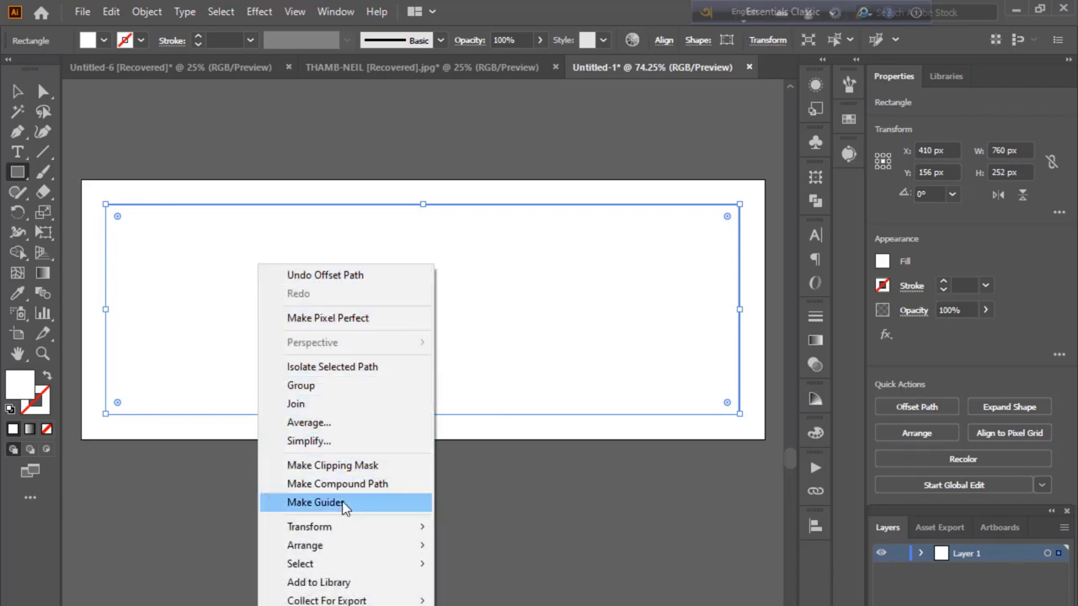
left_click(341, 502)
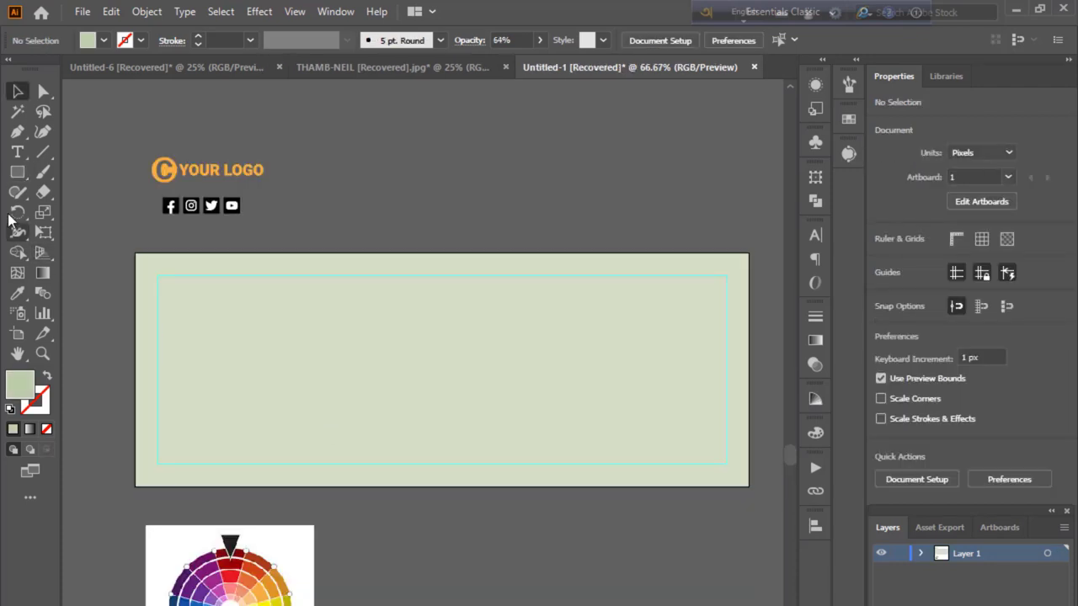
Draw a rectangle over the banner's right part and fill it dark green #003a1a.
left_click(17, 172)
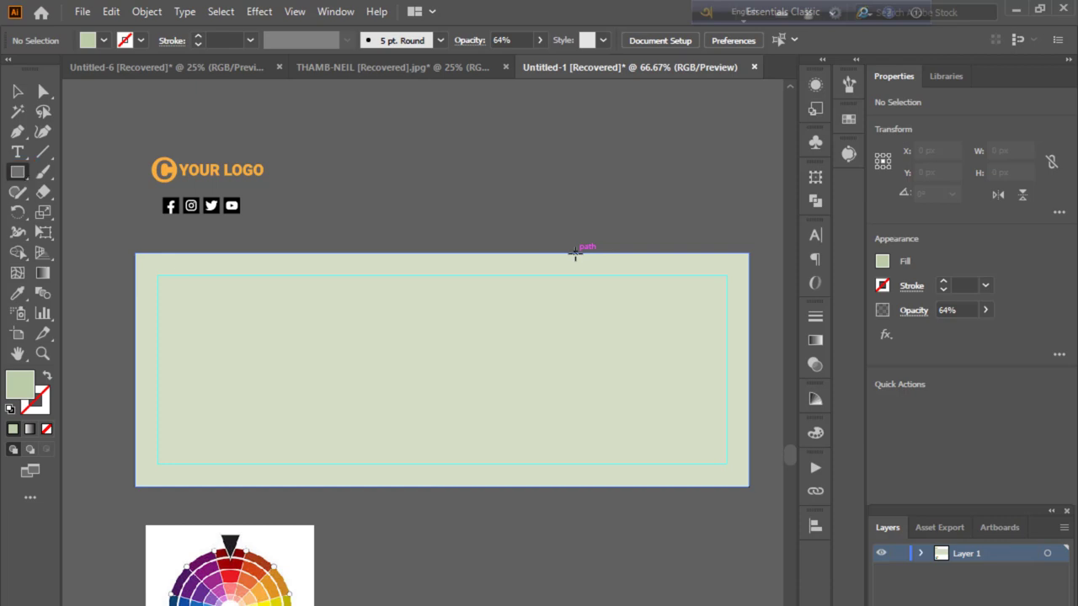
left_click_drag(575, 252, 747, 485)
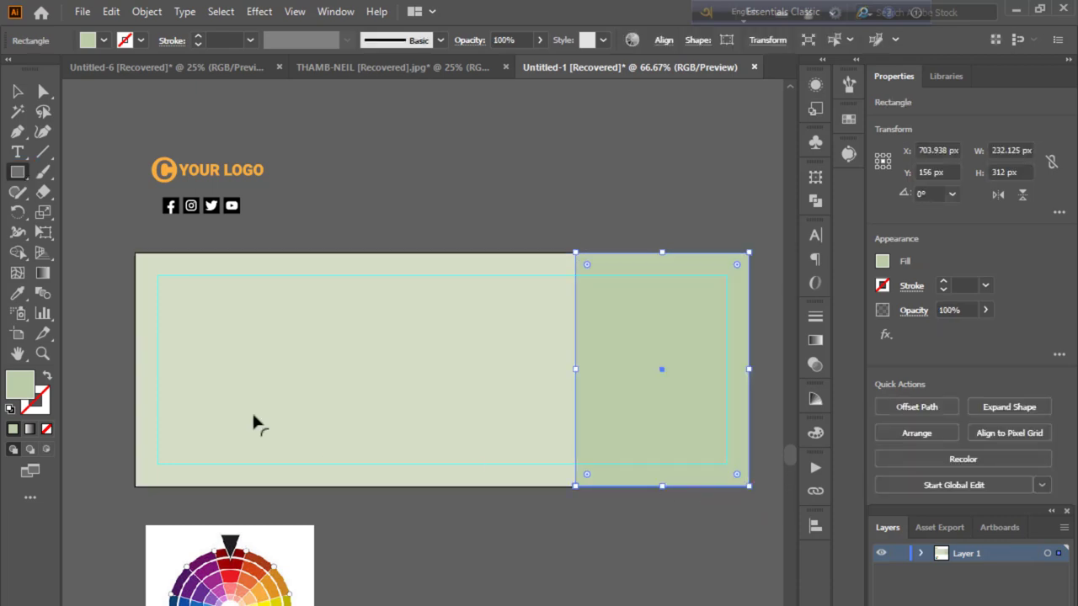
left_click(17, 293)
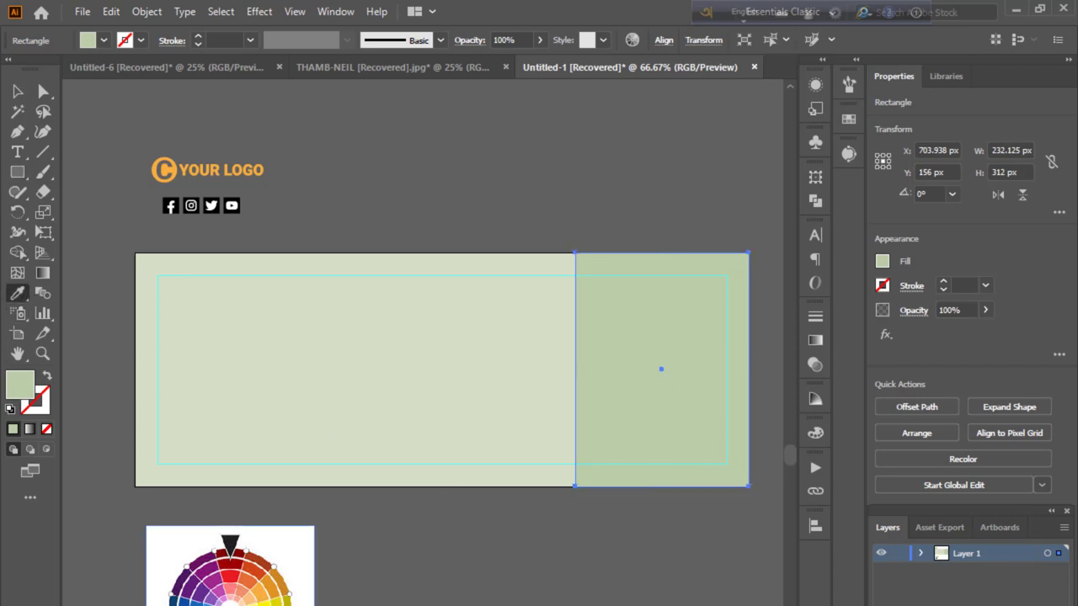
left_click(278, 601)
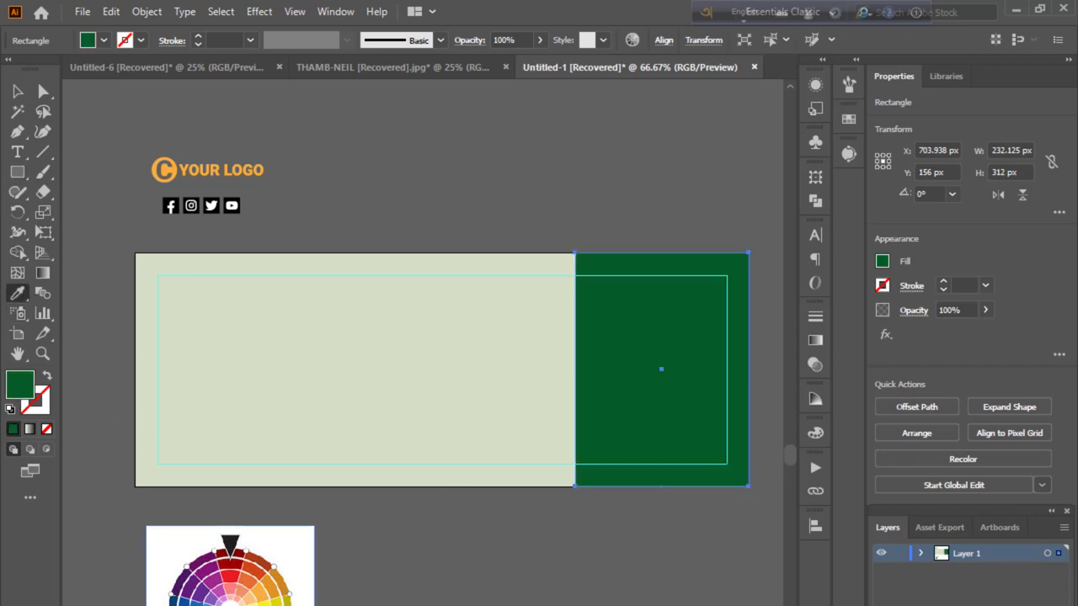
left_click(278, 601)
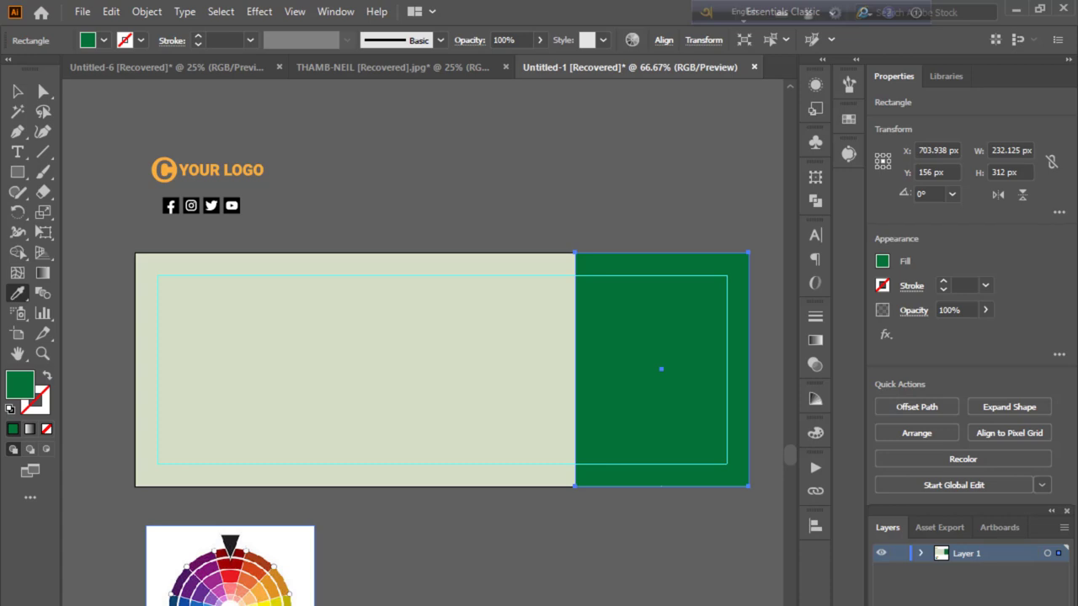
left_click(277, 601)
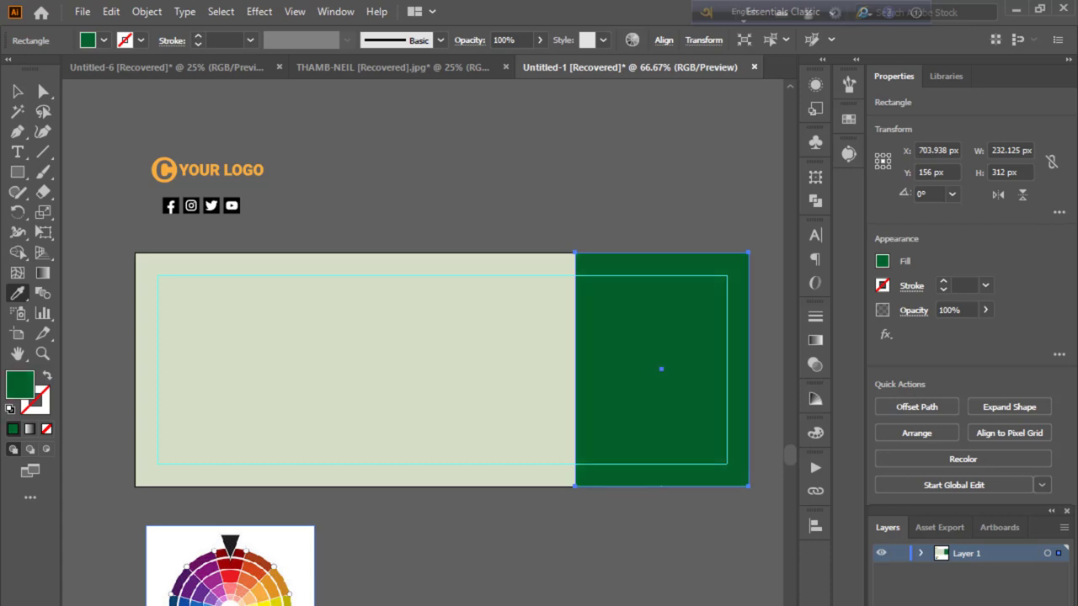
left_click(278, 602)
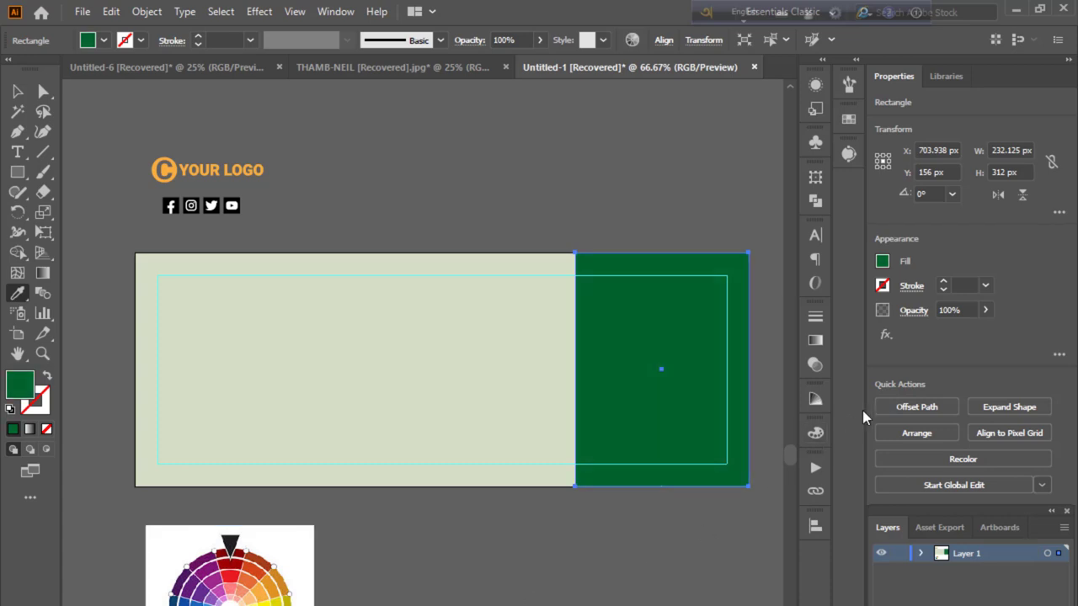
double_click(22, 386)
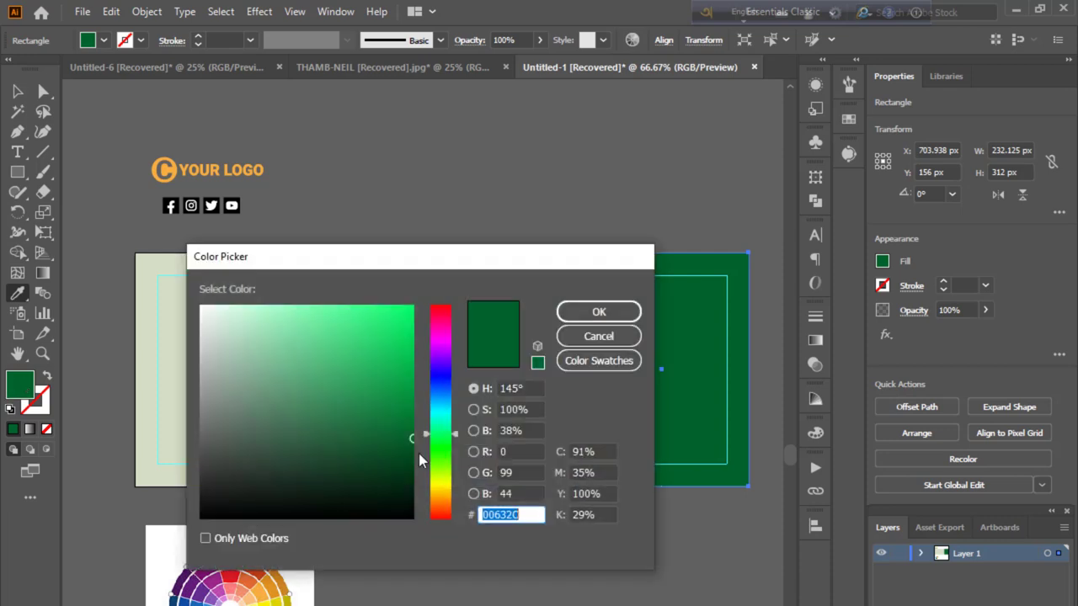
type("003a1a")
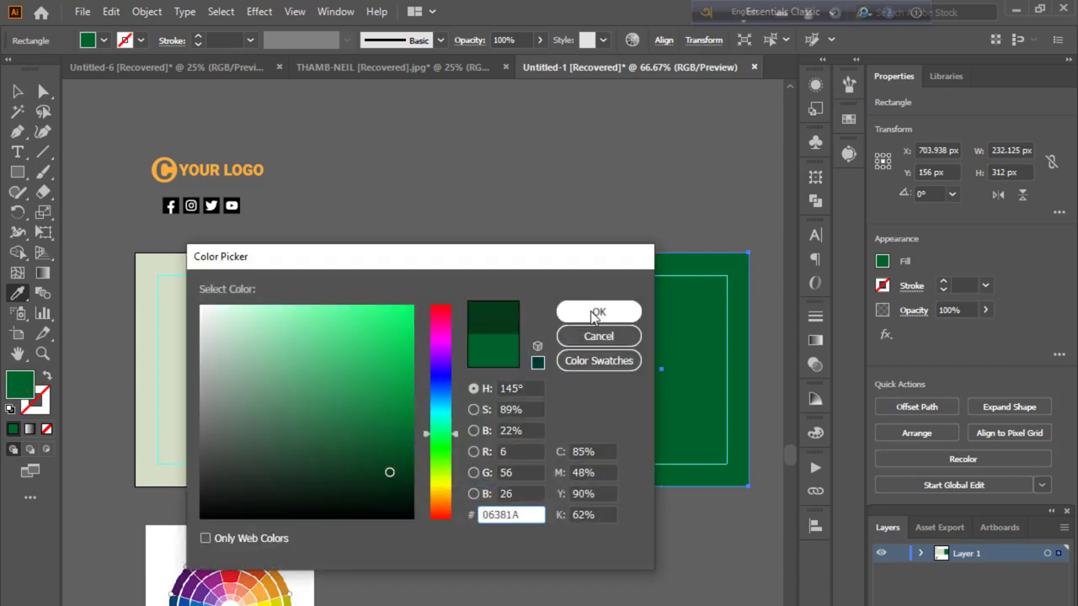
left_click(599, 311)
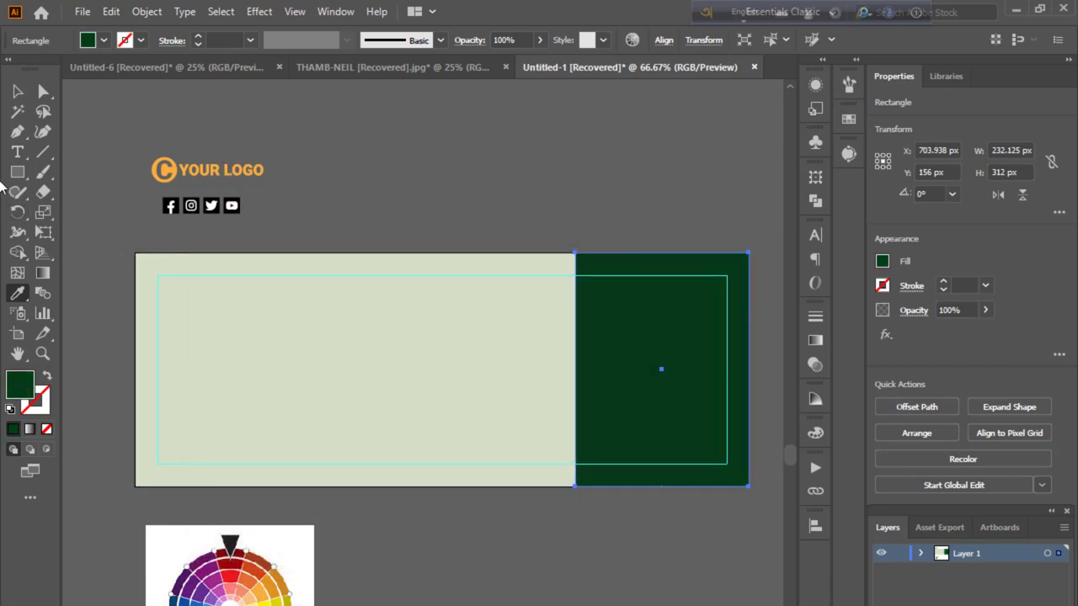
Widen the dark green panel leftward by dragging its left edge.
left_click(20, 90)
left_click(132, 89)
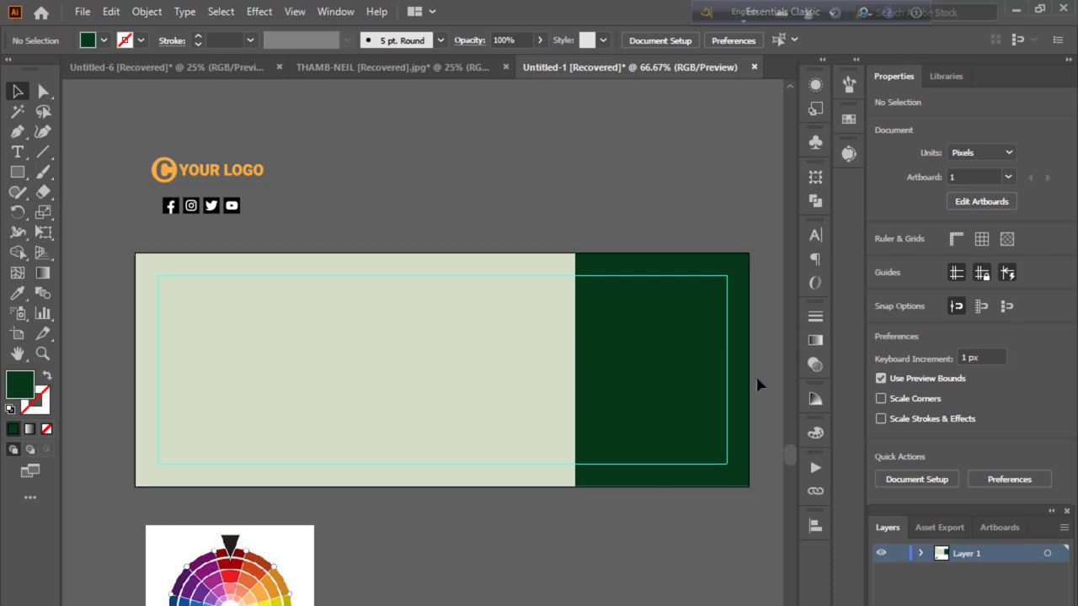
left_click(592, 377)
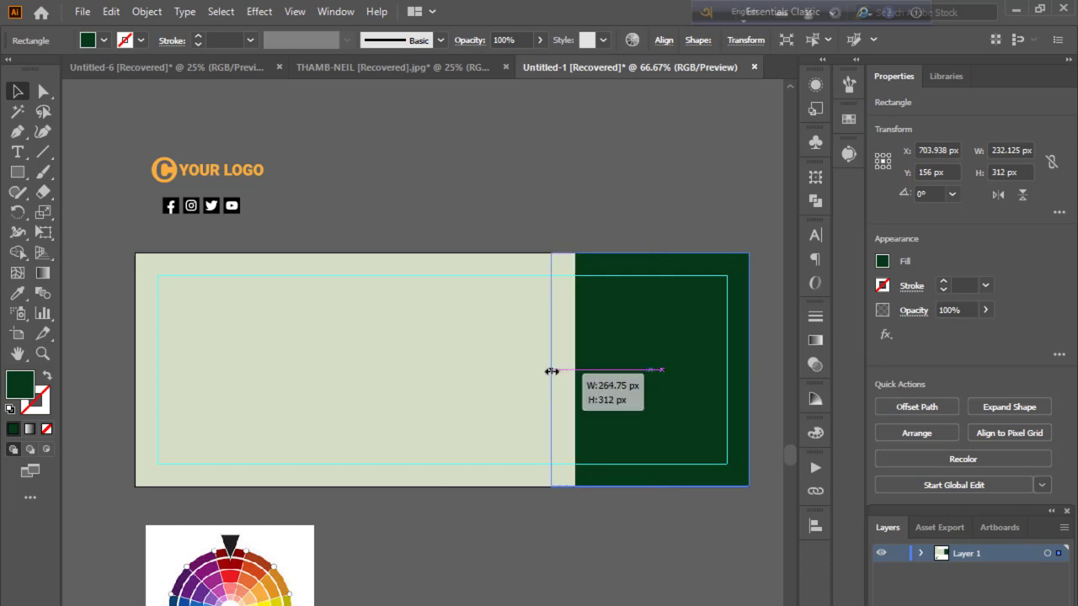
left_click_drag(575, 369, 551, 369)
left_click(628, 576)
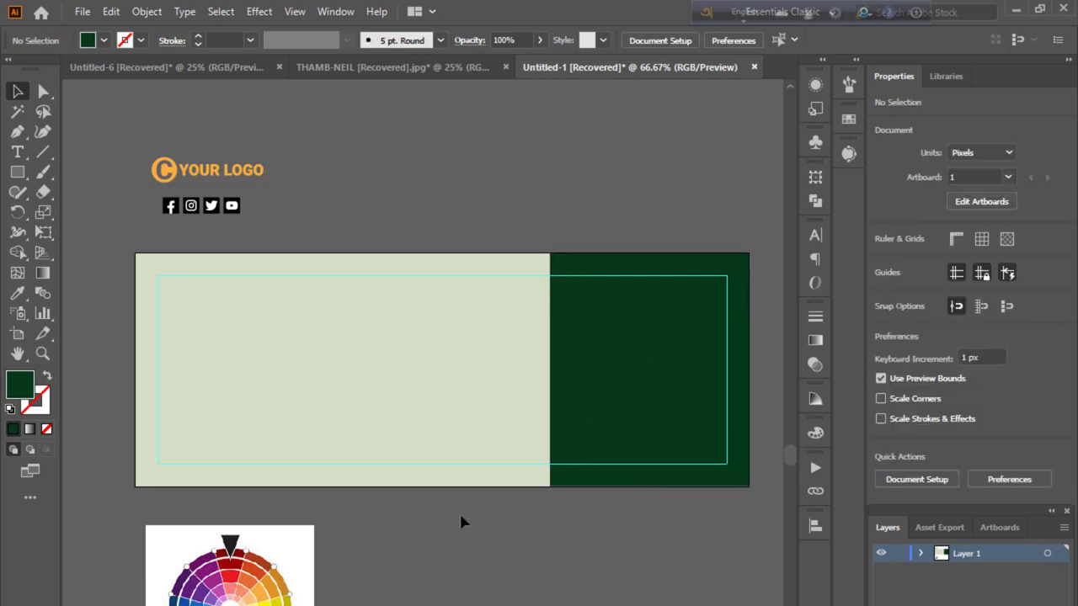
scroll(447, 461, "down", 1)
Drag the chicken photo from File Explorer onto the artboard and scale it to fit.
scroll(446, 460, "down", 1)
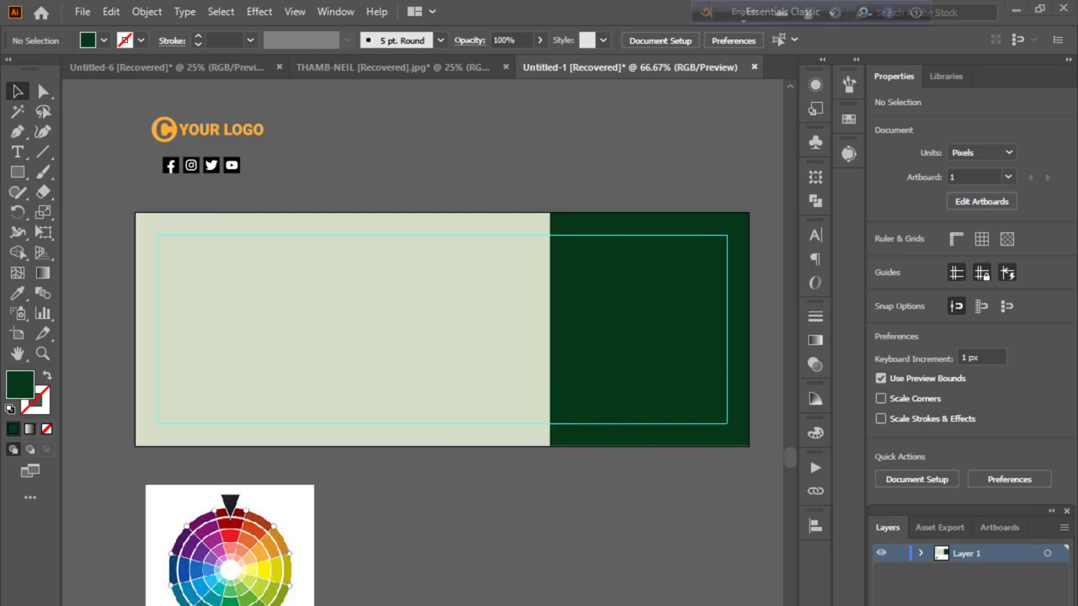
left_click(1016, 9)
mouse_move(469, 396)
left_mouse_down()
mouse_move(598, 581)
mouse_move(603, 605)
left_mouse_up()
left_click_drag(603, 605, 534, 472)
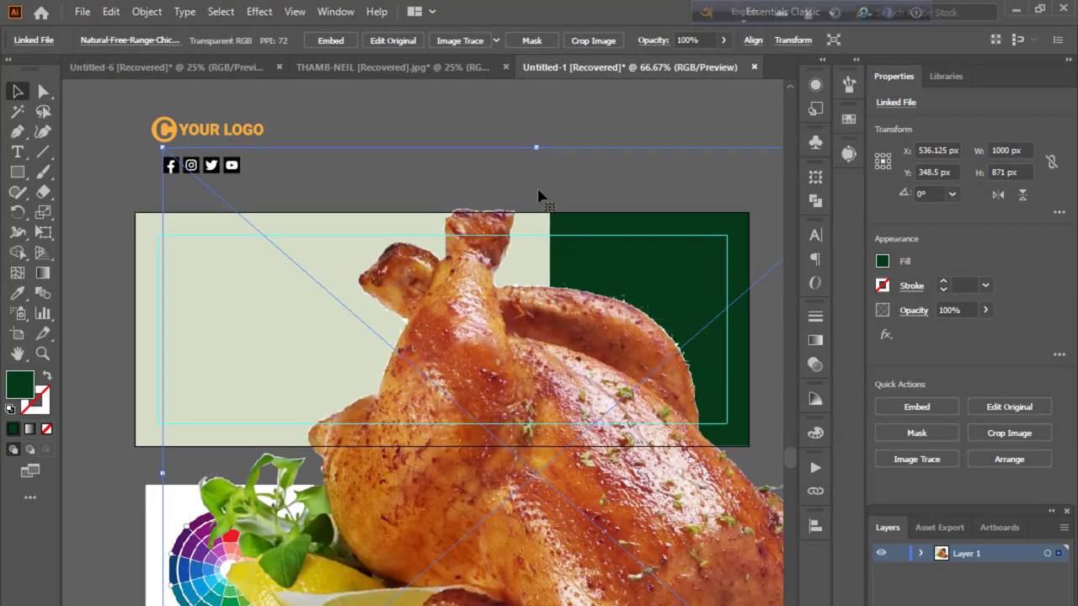
mouse_move(537, 148)
left_mouse_down()
mouse_move(539, 600)
mouse_move(539, 344)
mouse_move(554, 343)
left_mouse_up()
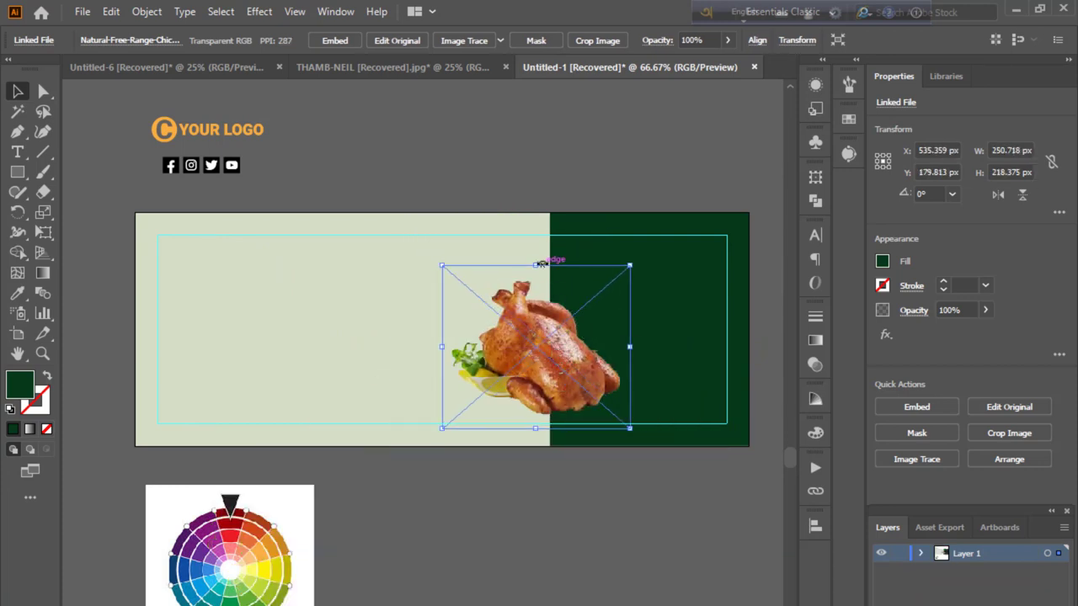
left_click_drag(535, 266, 536, 220)
left_click_drag(541, 298, 550, 313)
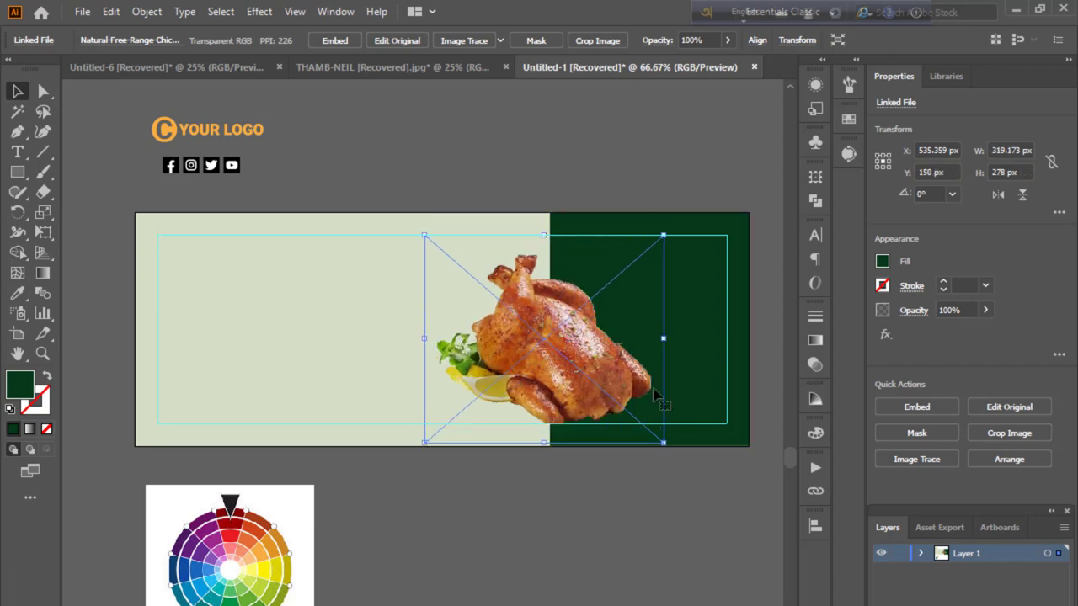
Embed the chicken photo, centre it vertically on the artboard, and shift it slightly right.
left_click(333, 44)
left_click(806, 523)
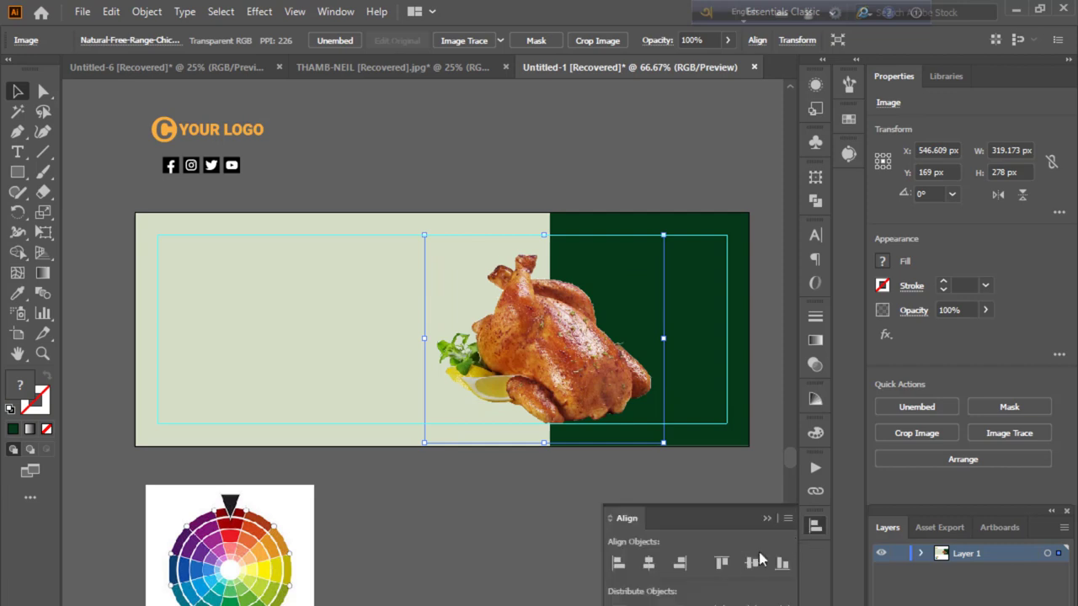
left_click(752, 563)
left_click(544, 514)
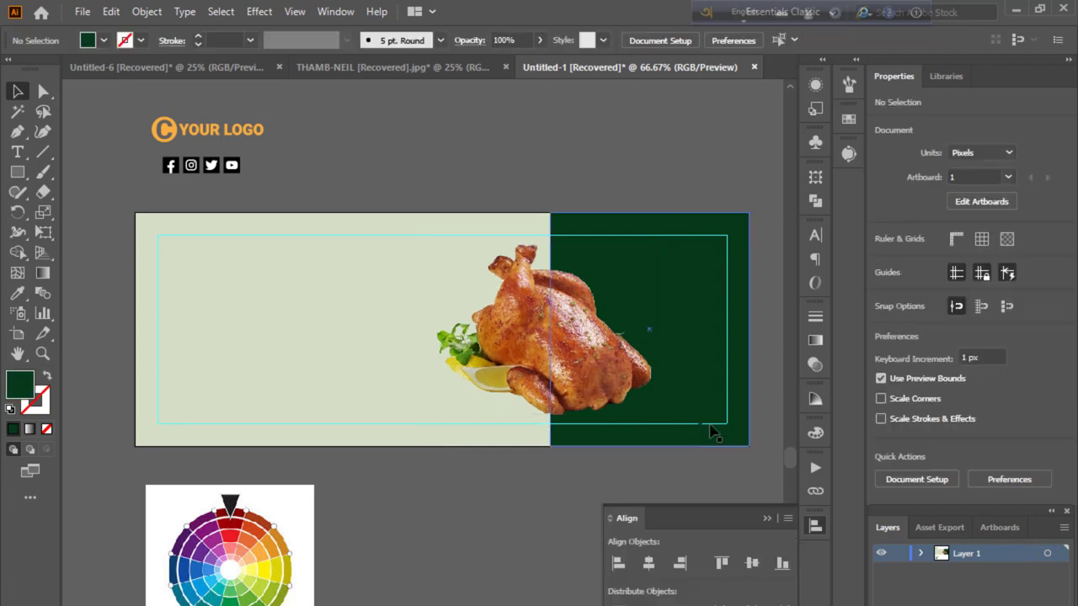
left_click(768, 516)
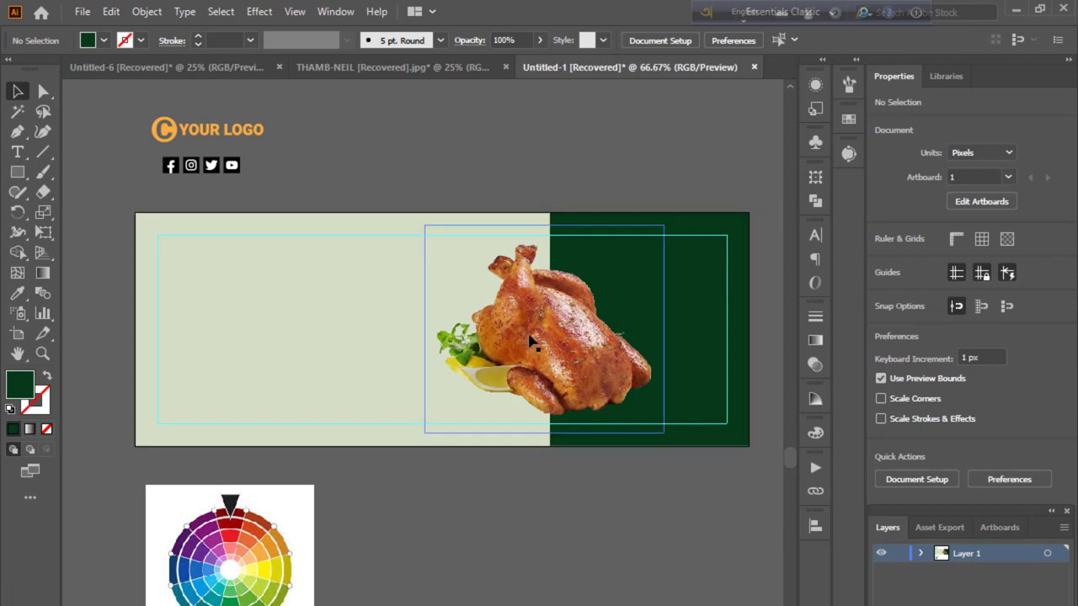
left_click_drag(537, 341, 554, 341)
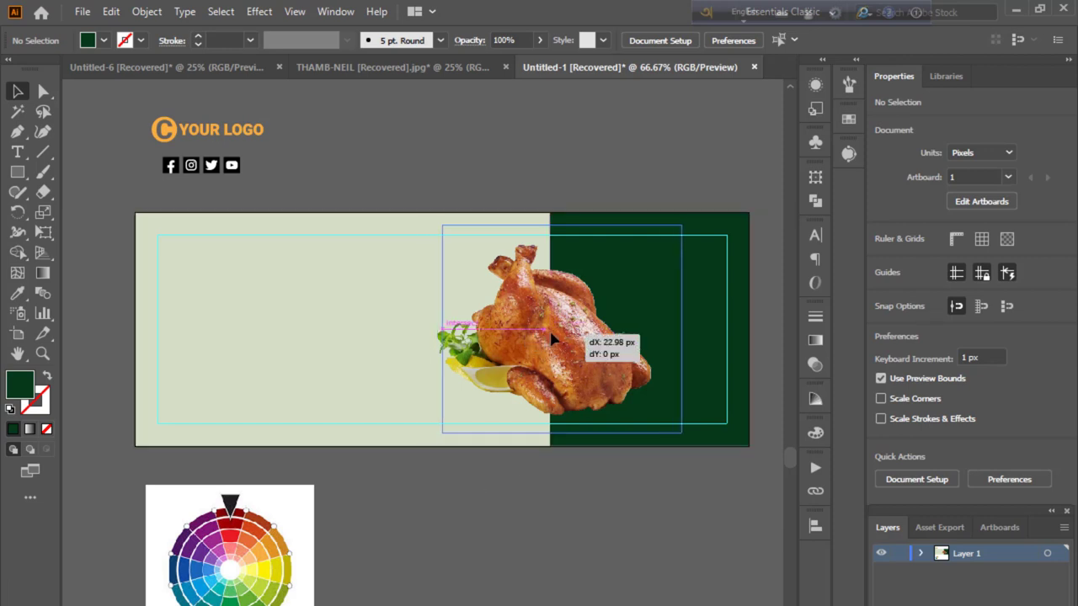
left_click(638, 580)
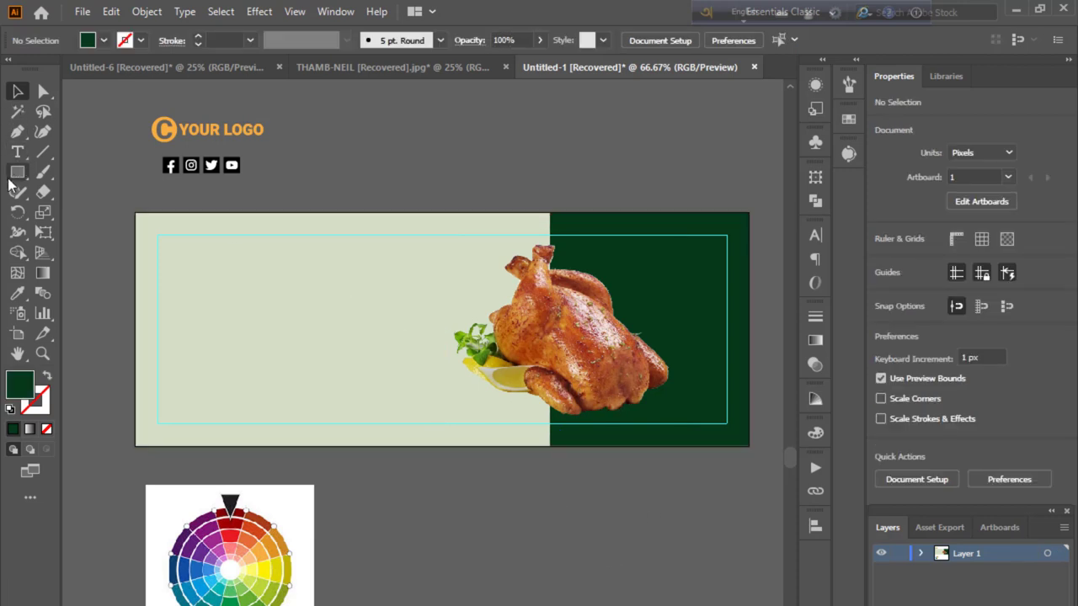
mouse_move(17, 172)
left_mouse_down()
mouse_move(52, 172)
mouse_move(85, 208)
left_mouse_up()
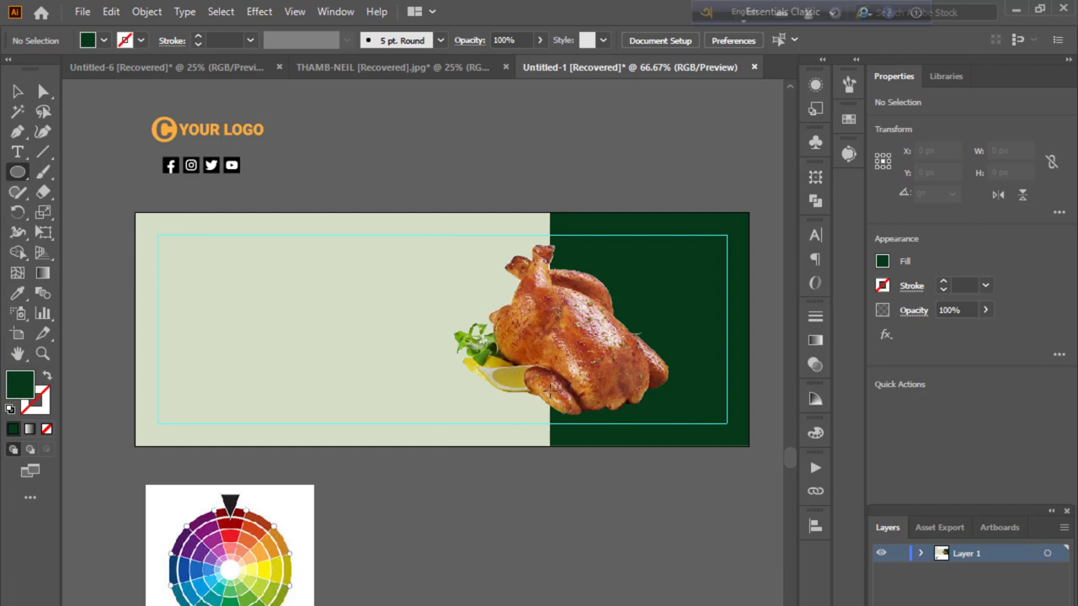
Draw a flat black-filled ellipse beneath the chicken.
left_click_drag(498, 378, 664, 419)
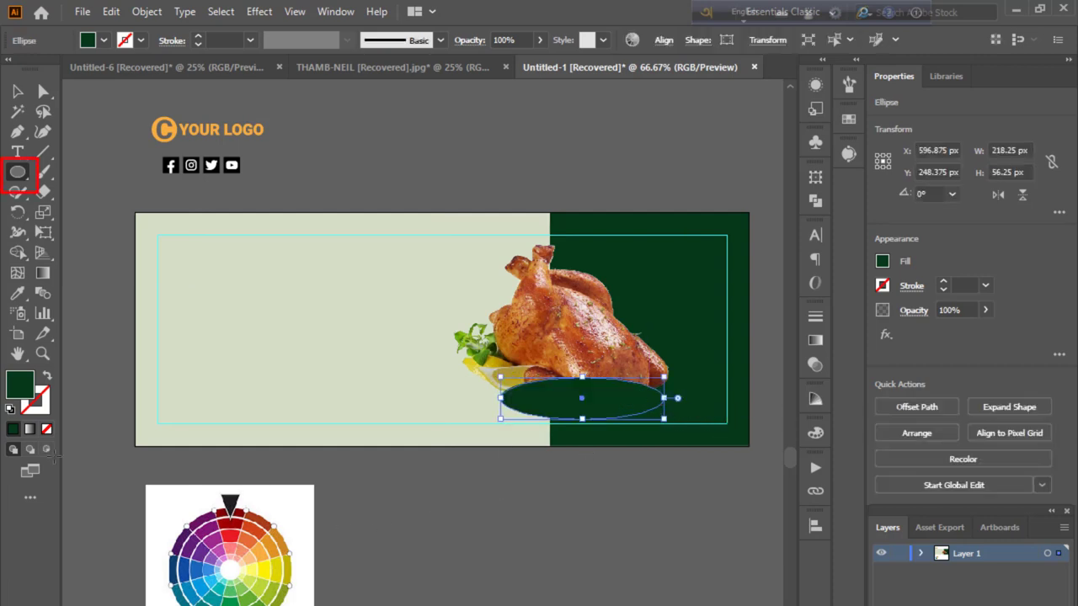
double_click(21, 385)
left_click(411, 517)
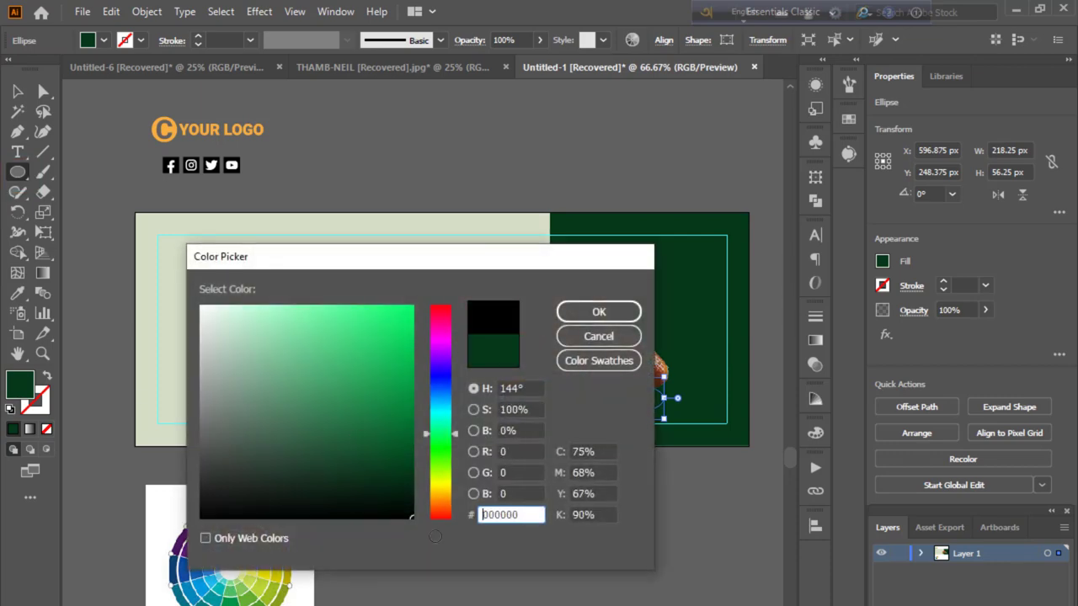
left_click(599, 312)
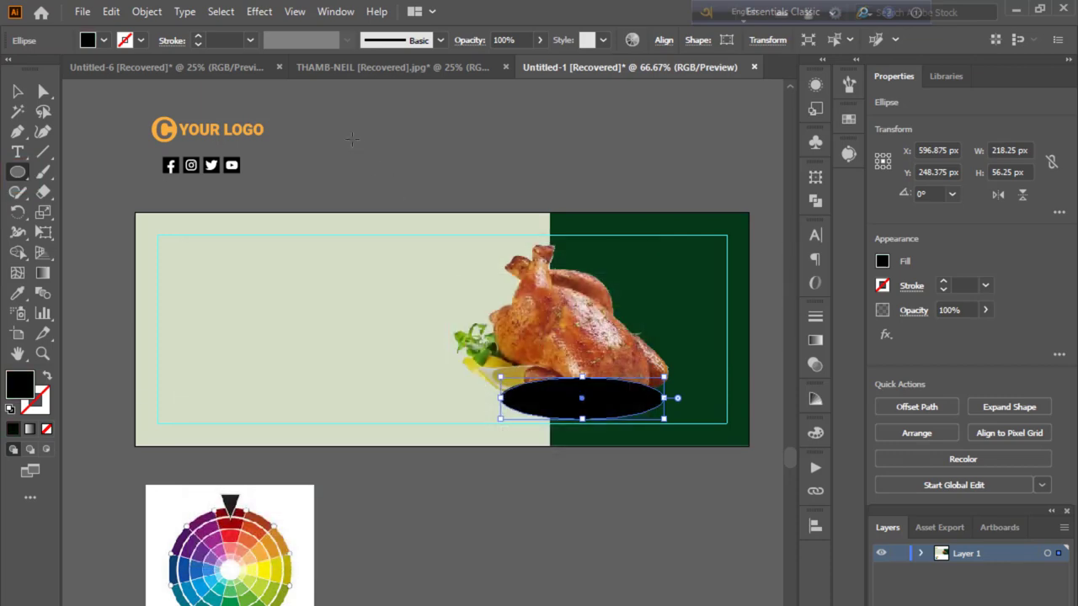
Apply a Gaussian Blur to the ellipse and send it behind the chicken.
left_click(259, 12)
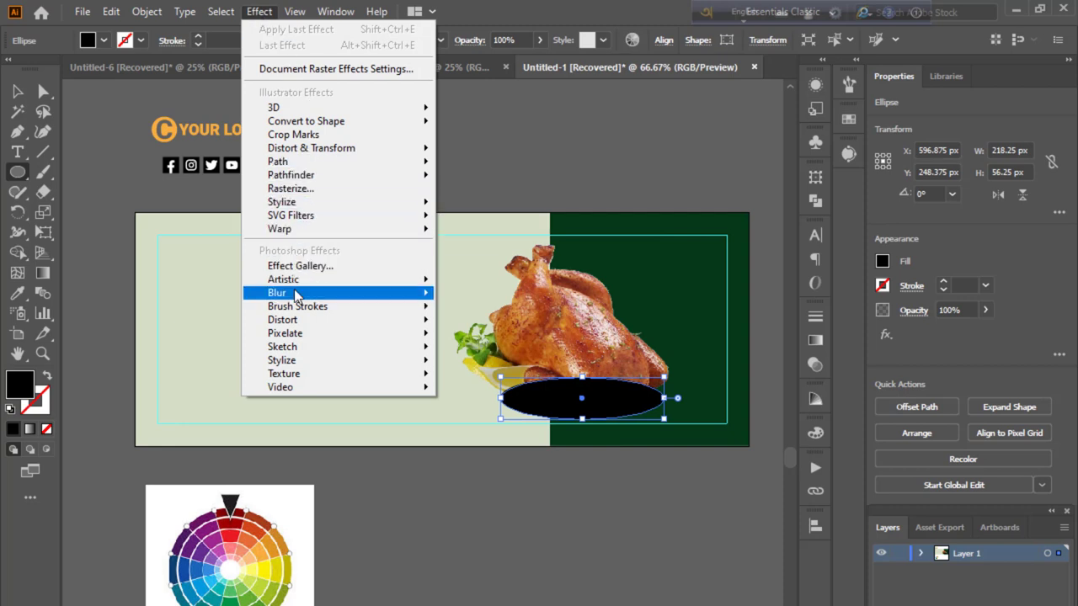
mouse_move(337, 292)
left_click(488, 296)
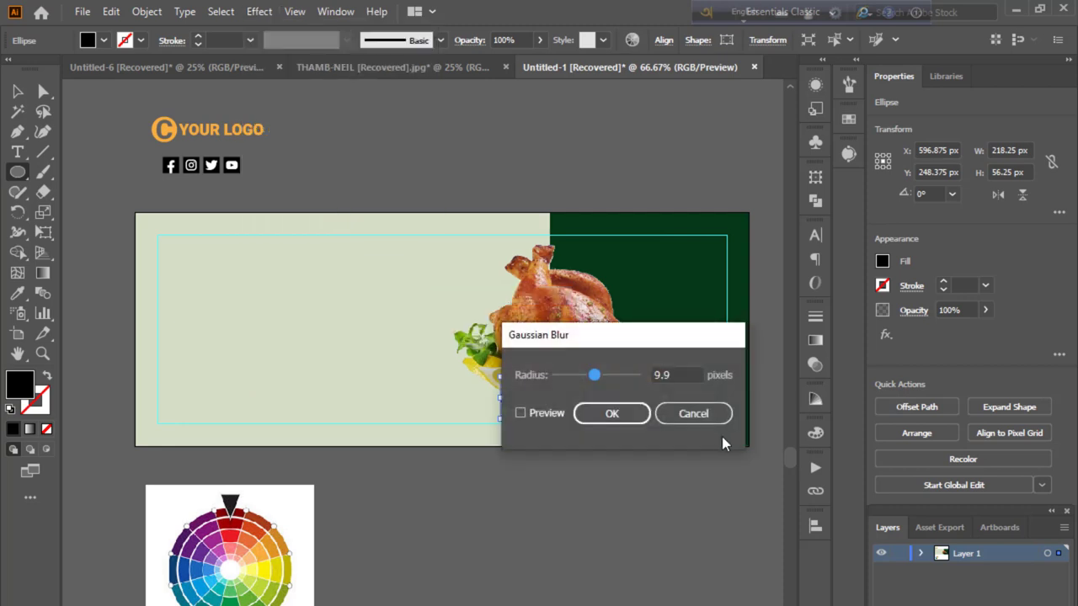
left_click_drag(641, 352, 604, 466)
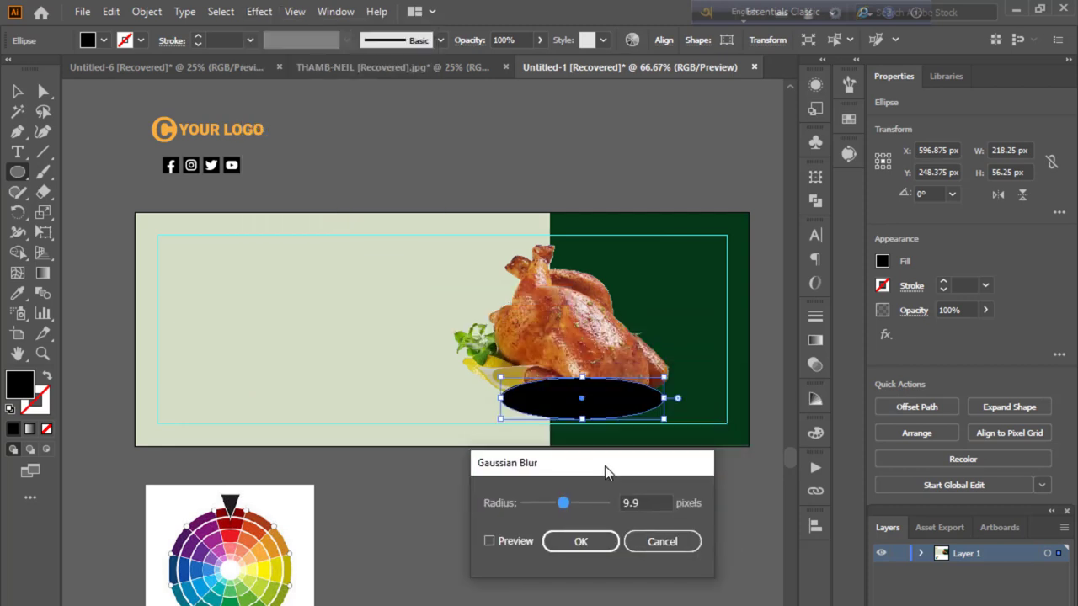
left_click(500, 540)
left_click(580, 541)
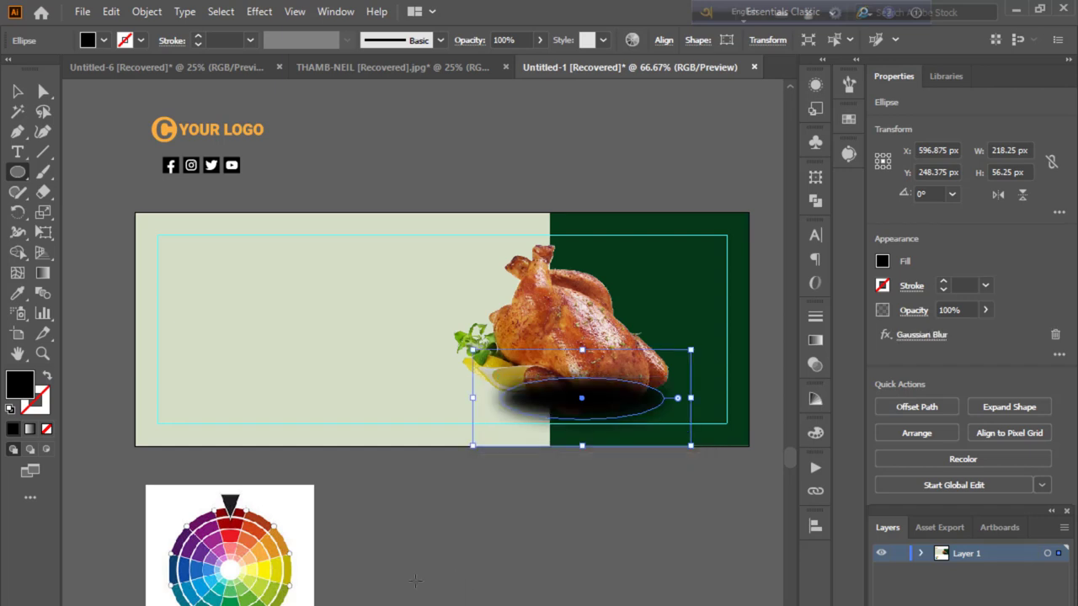
key("ctrl+bracketleft")
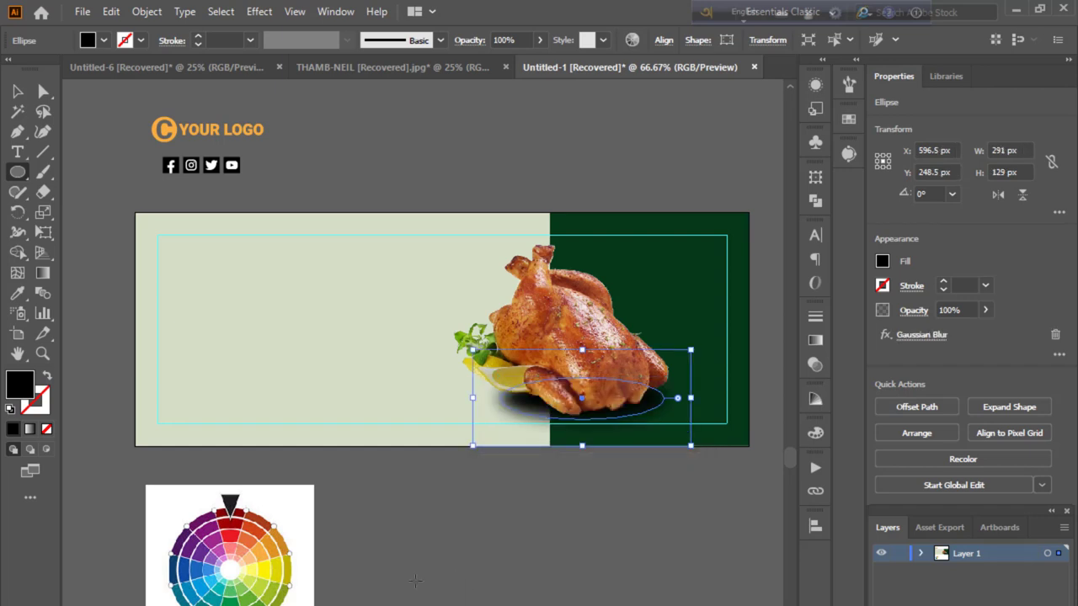
left_click(17, 91)
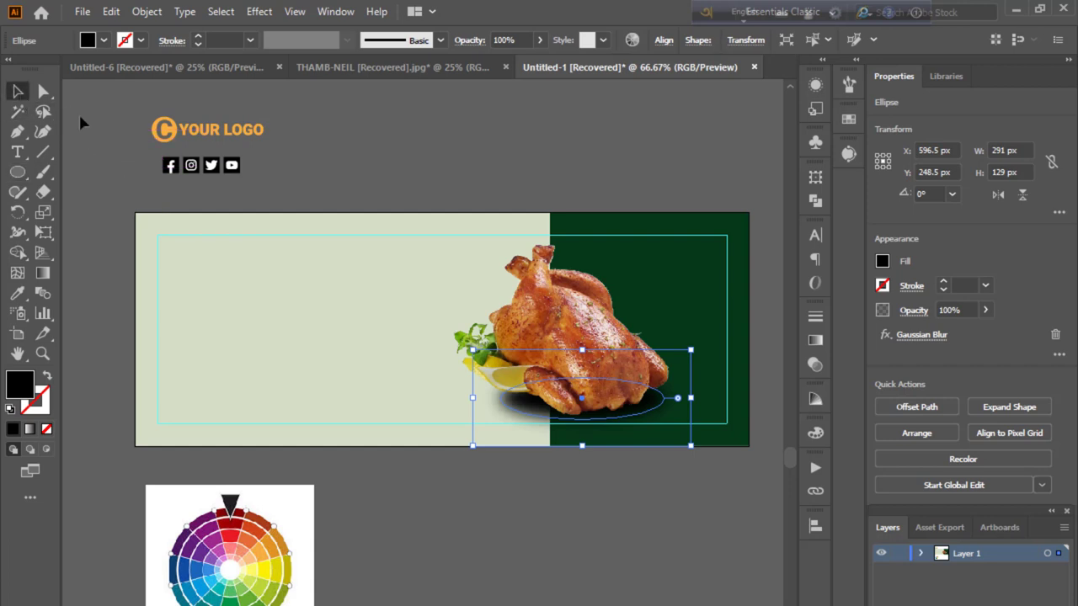
left_click(374, 497)
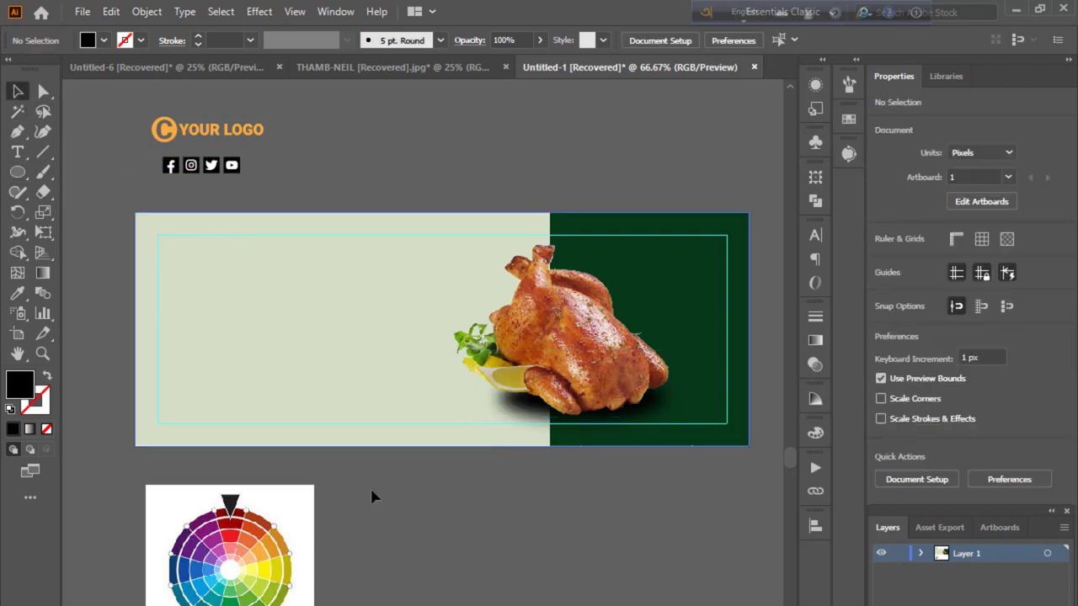
Move YOUR LOGO to the dark green panel's top right and tint it the social icons' sage.
left_click(526, 411)
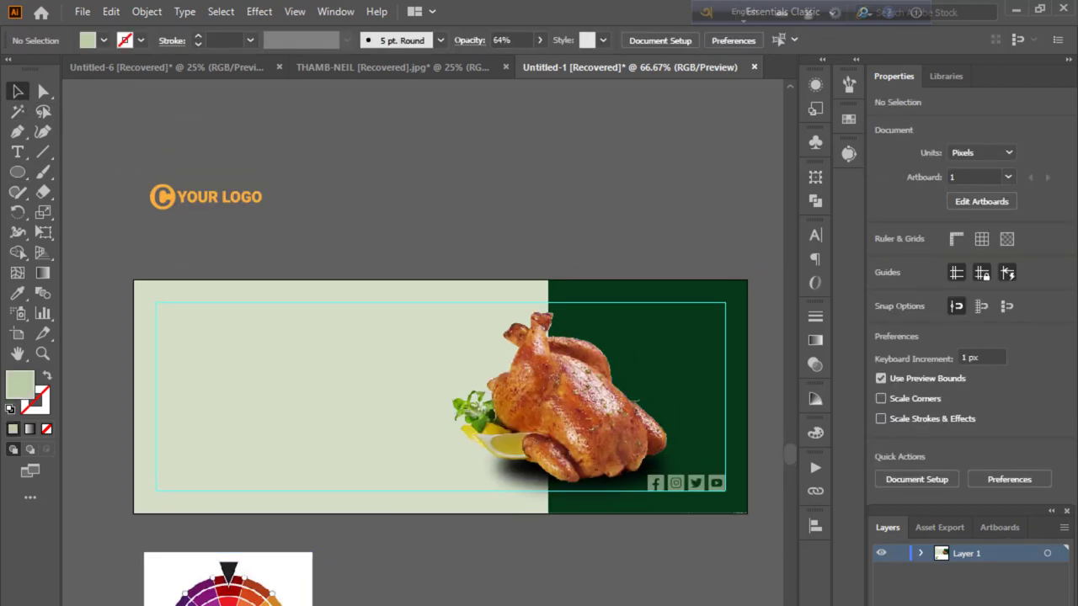
left_click_drag(244, 202, 687, 316)
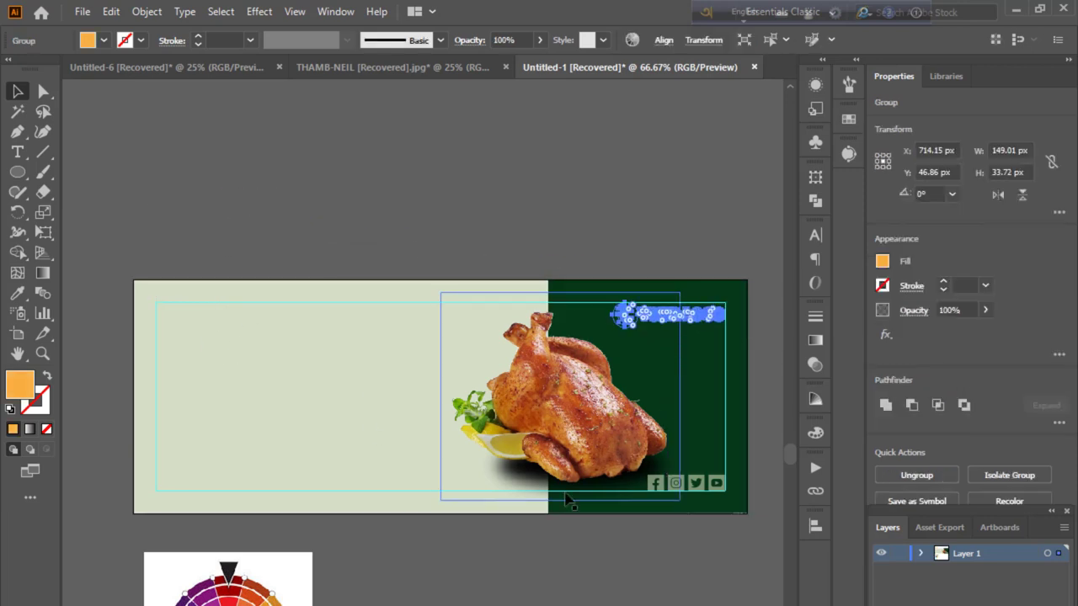
left_click(17, 293)
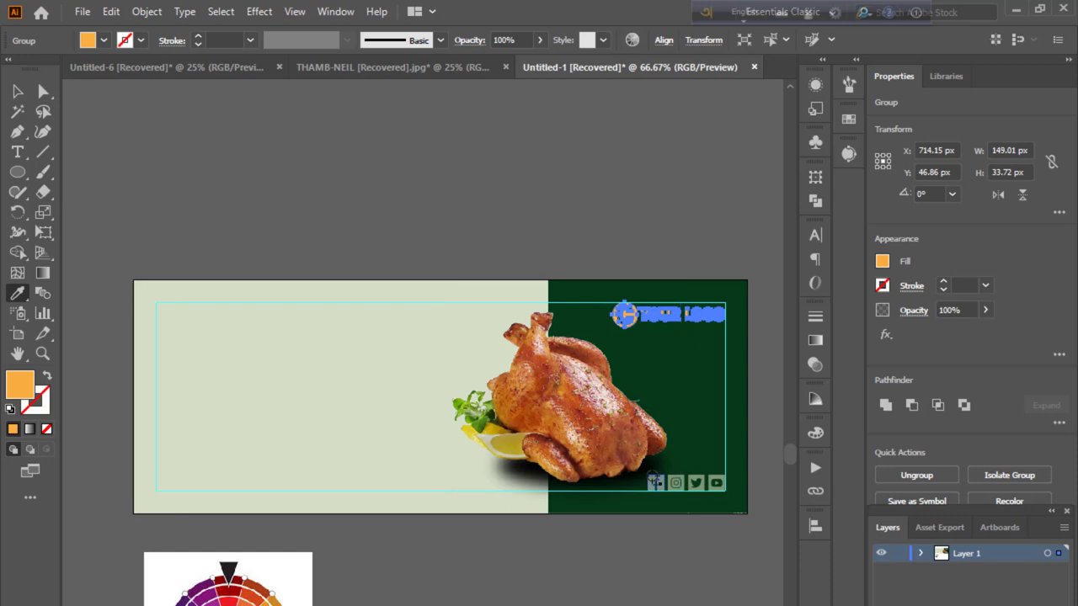
left_click(353, 379)
key("v")
left_click(257, 198)
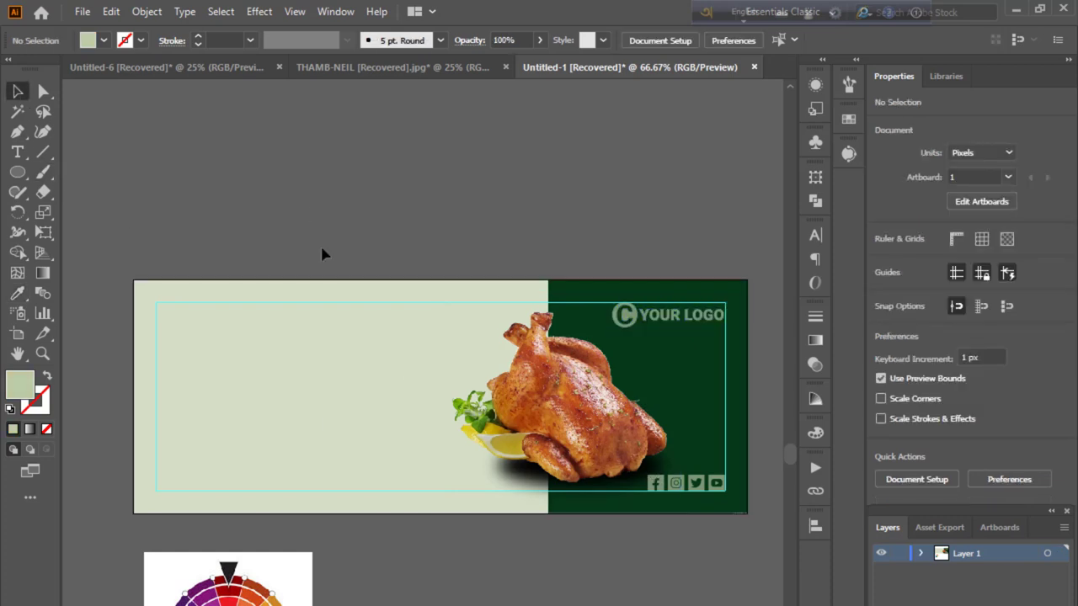
scroll(439, 404, "up", 1)
scroll(439, 404, "down", 1)
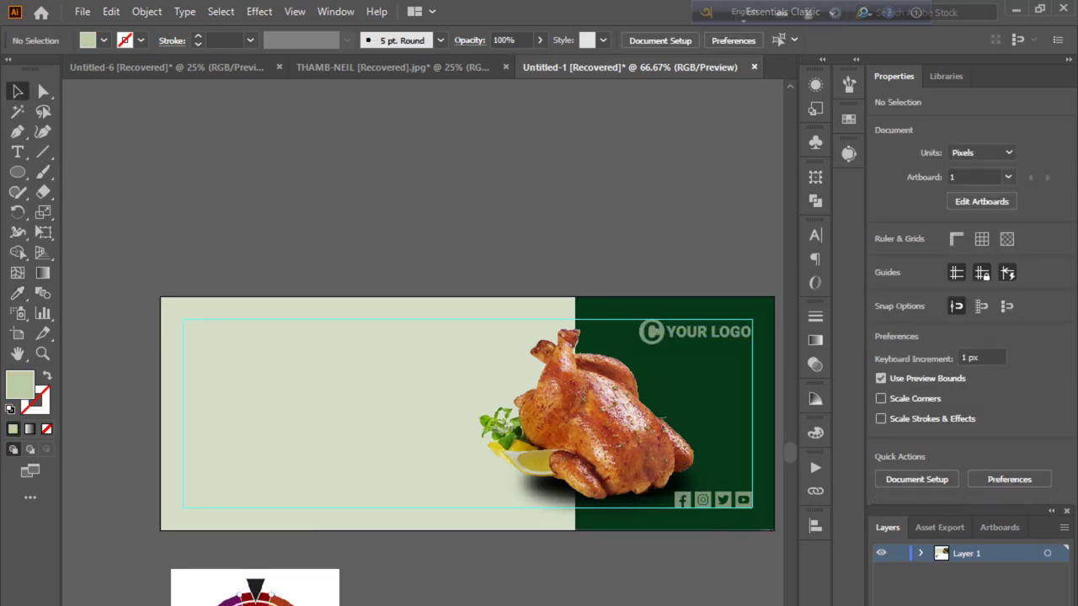
Type the Eat Healthy headline on the banner's left side and enlarge it.
key("t")
left_click(210, 384)
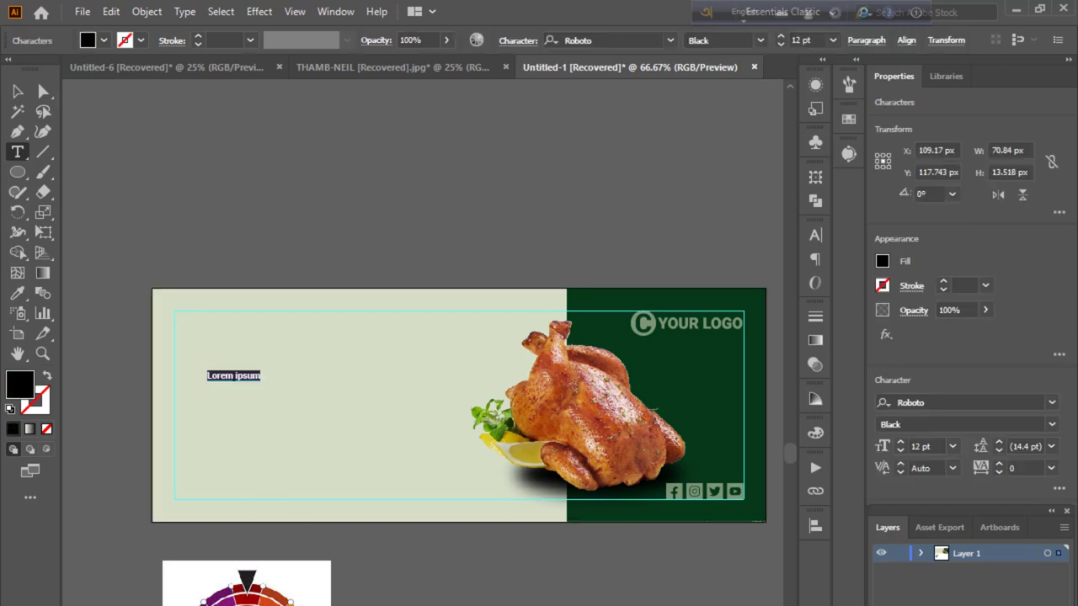
key("BackSpace")
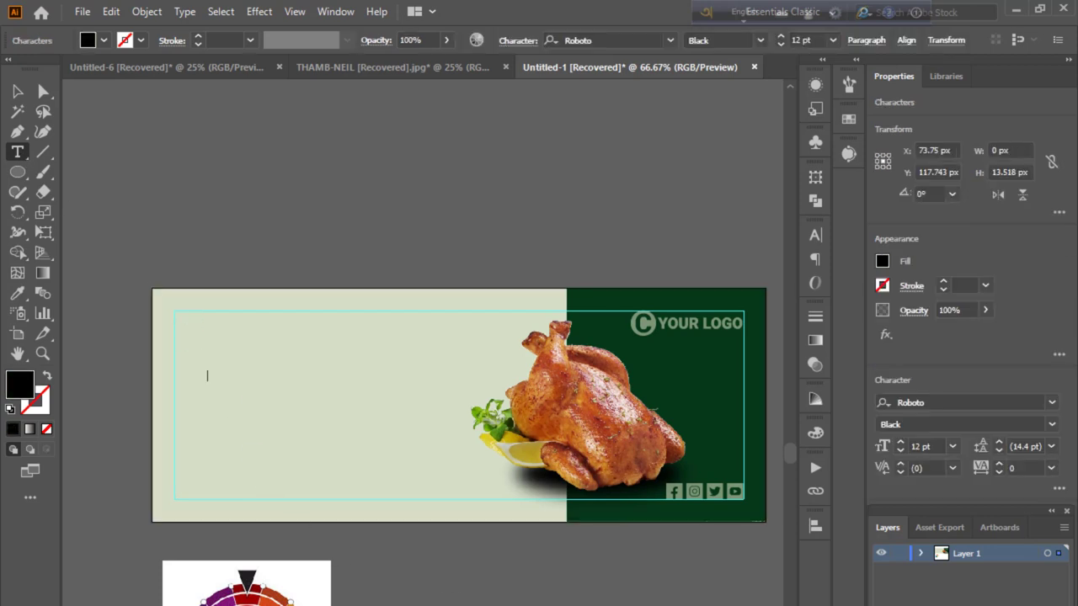
type("Eat Healthy")
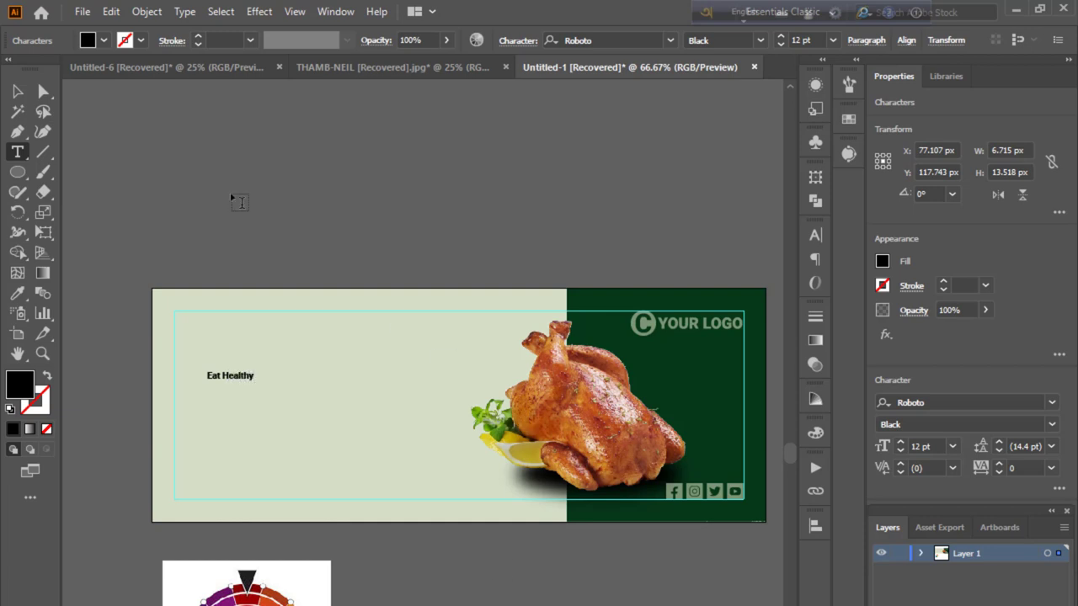
left_click(14, 94)
left_click_drag(255, 382, 401, 455)
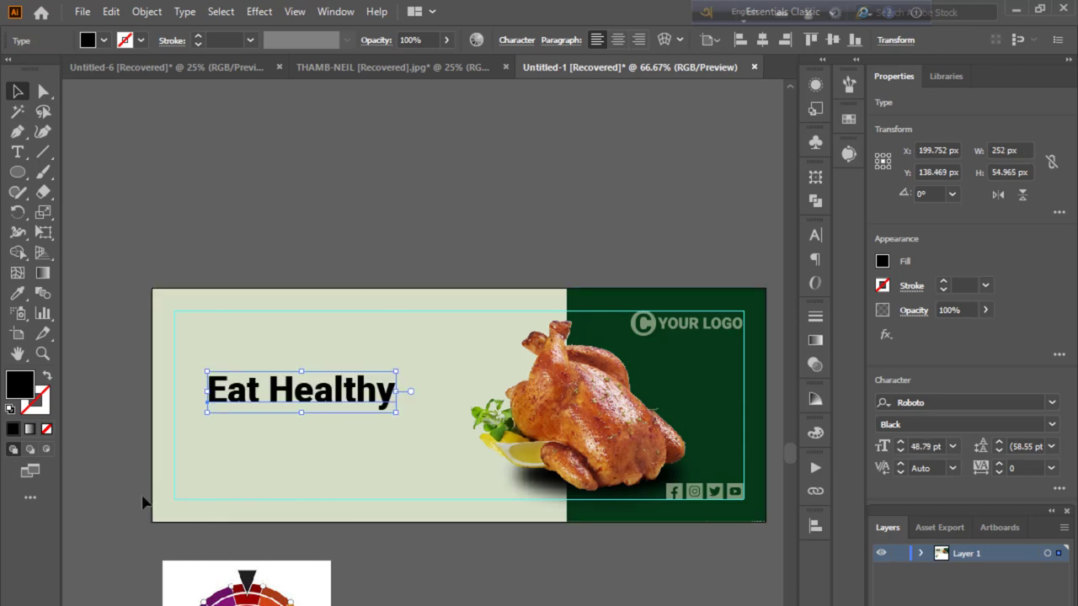
left_click(16, 293)
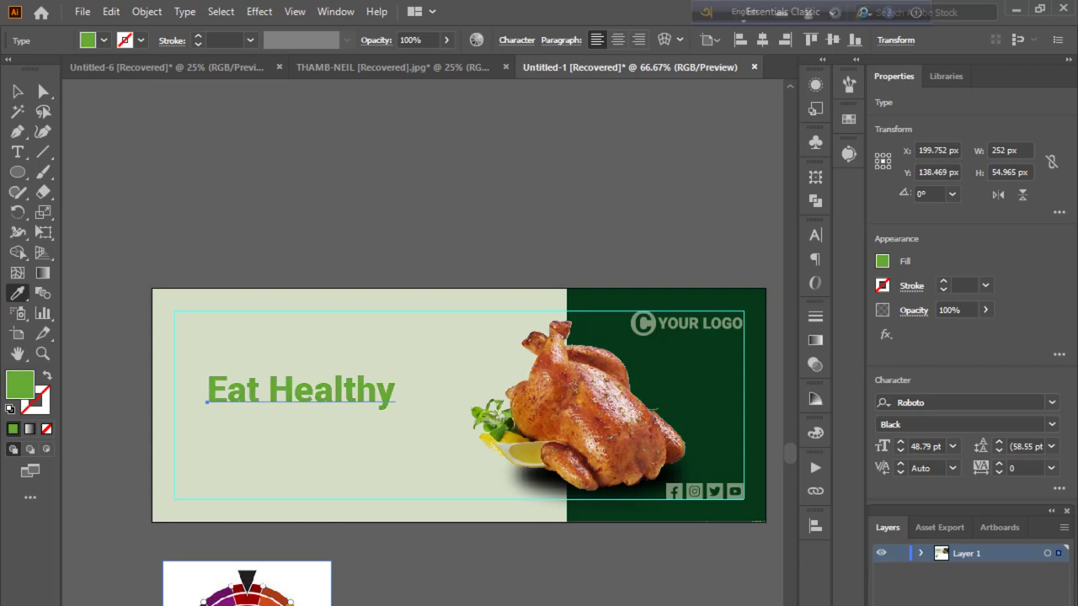
Set the headline in Amsterdam, shrink it, and shift it slightly right.
left_click(17, 91)
left_click(1051, 403)
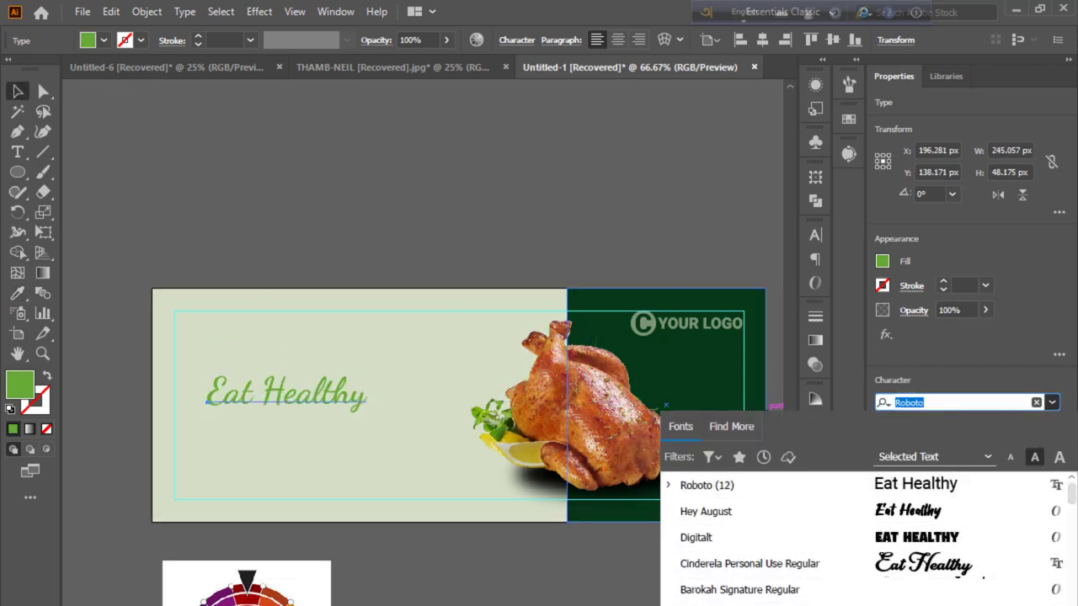
scroll(867, 539, "down", 3)
scroll(867, 539, "down", 3)
scroll(867, 539, "down", 3)
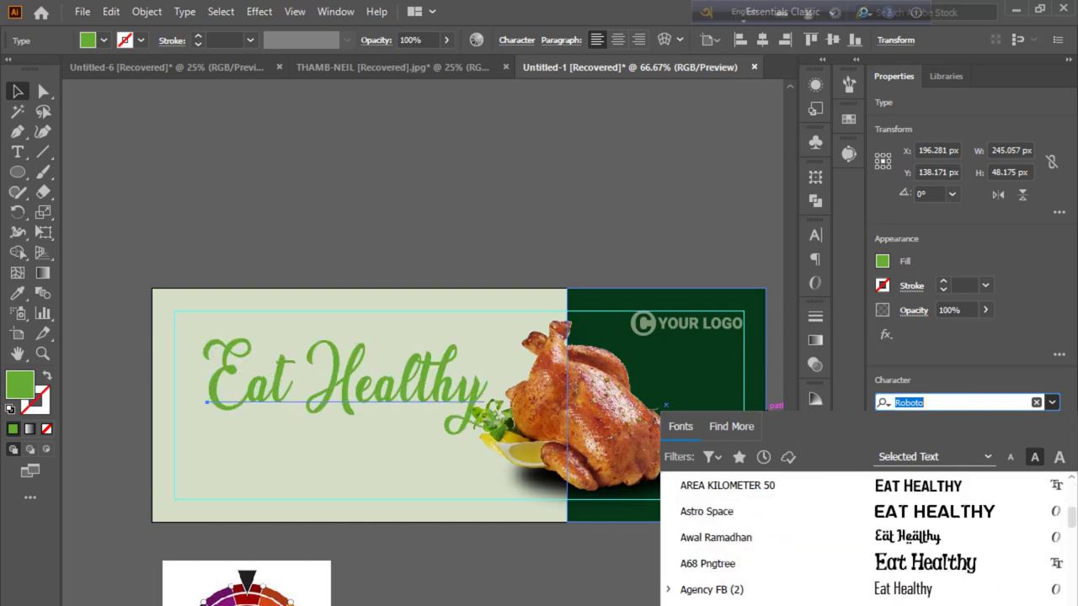
key("Return")
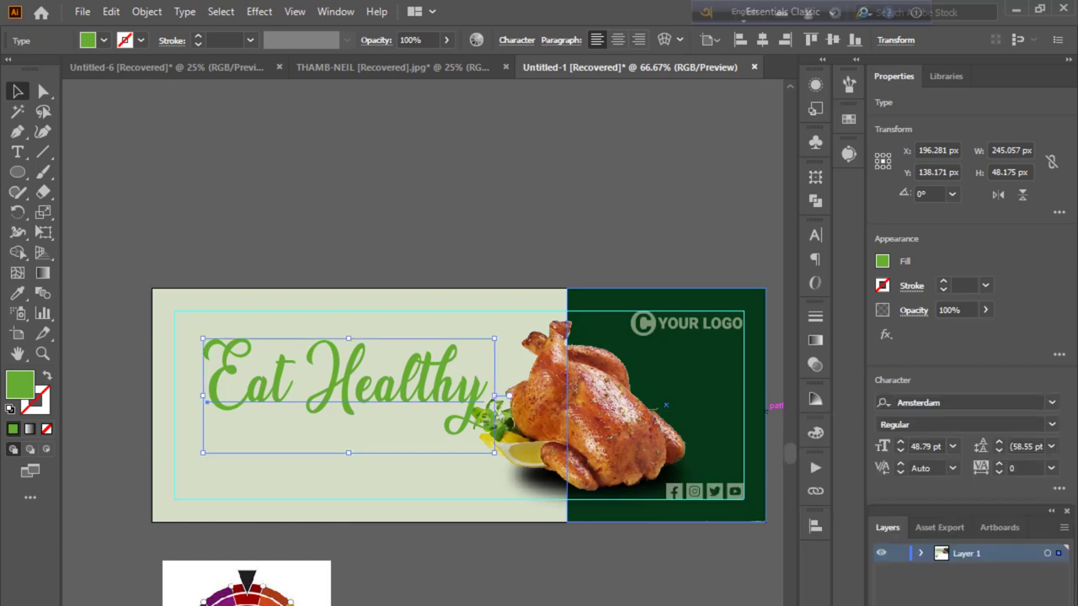
left_click_drag(495, 396, 361, 389)
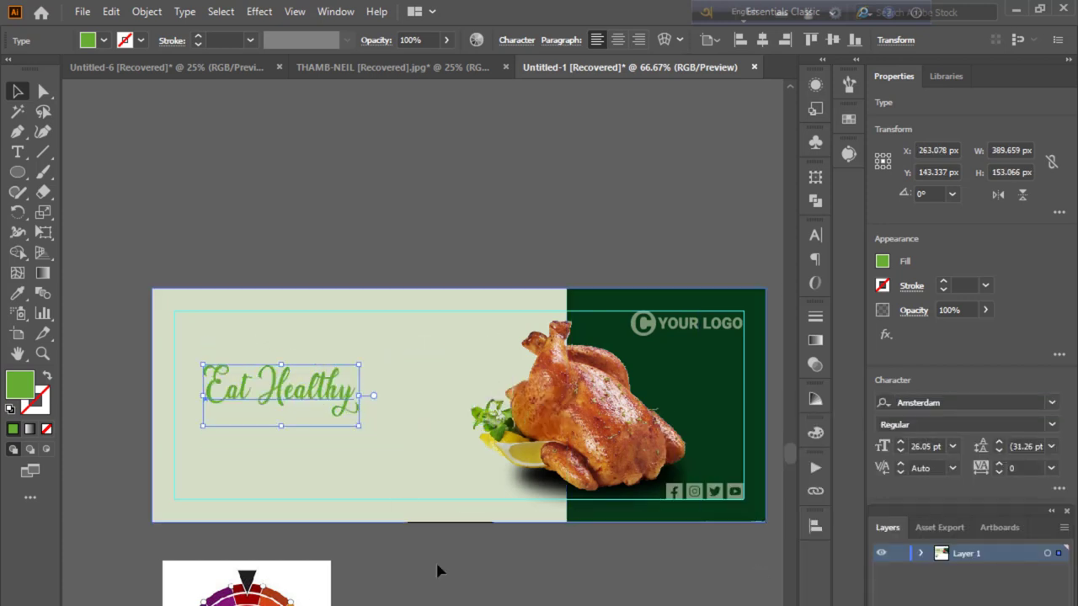
left_click(438, 570)
left_click_drag(283, 380, 299, 375)
left_click(401, 552)
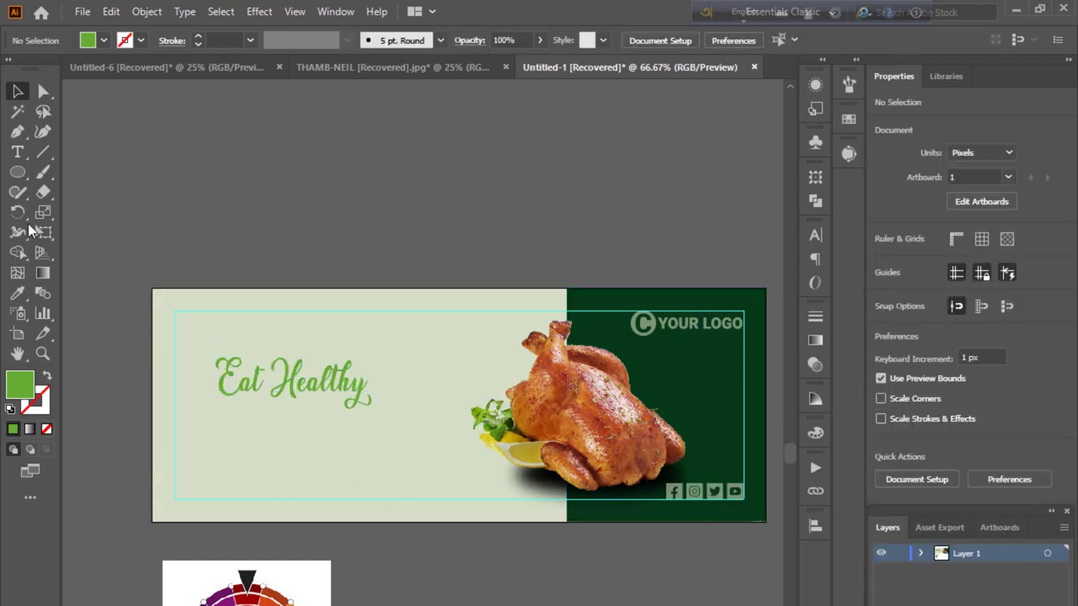
Type EAT ORGANIC as a new text line below the headline.
left_click(17, 151)
left_click(245, 449)
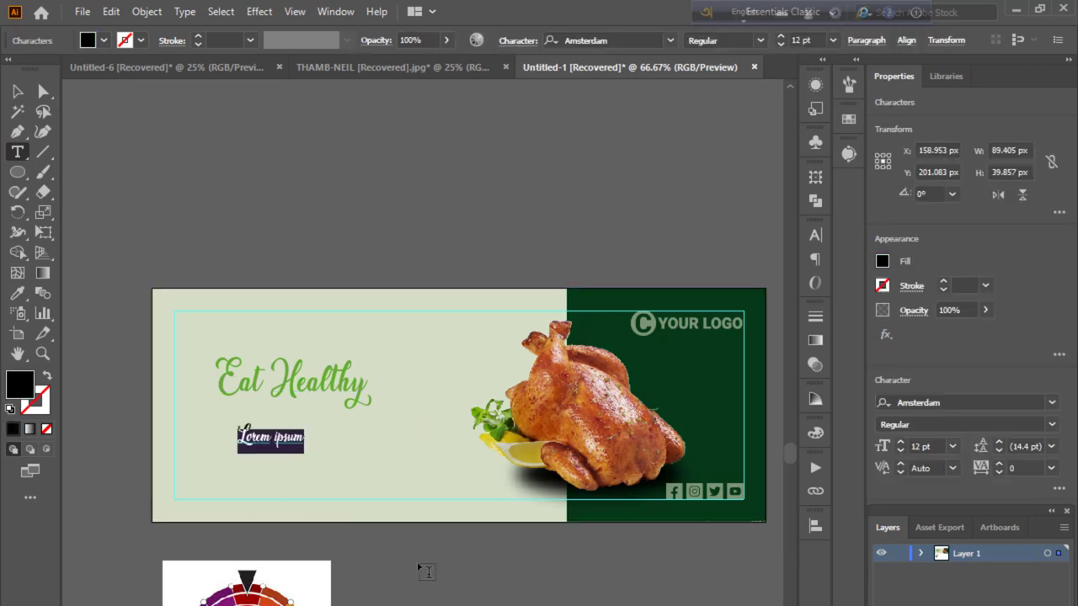
key("BackSpace")
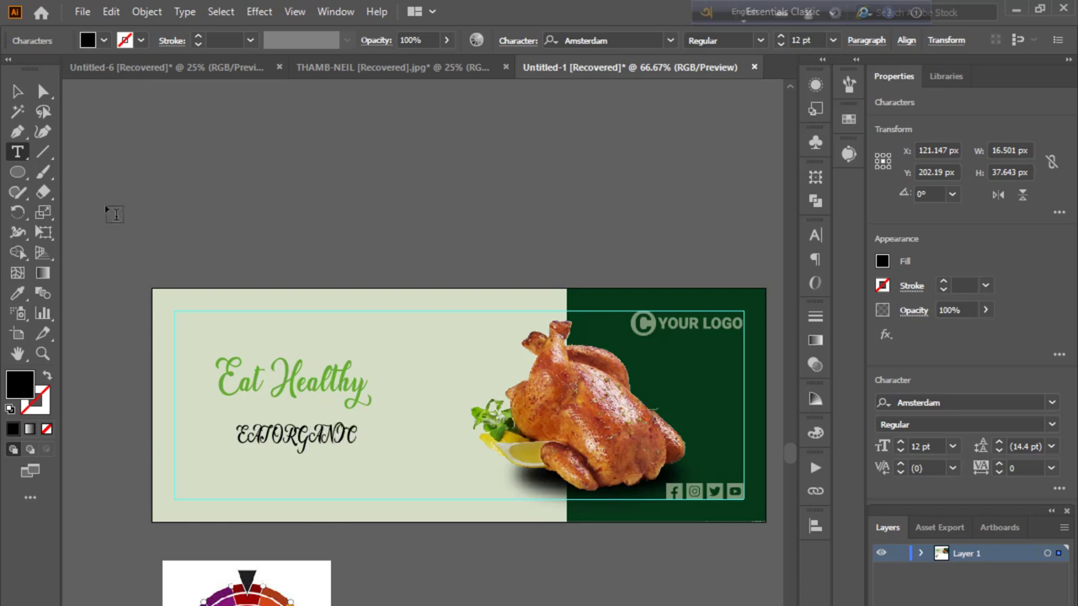
key("Escape")
Set EAT ORGANIC in Franklin Gothic Heavy, enlarge it, and move it up-left.
left_click(1052, 403)
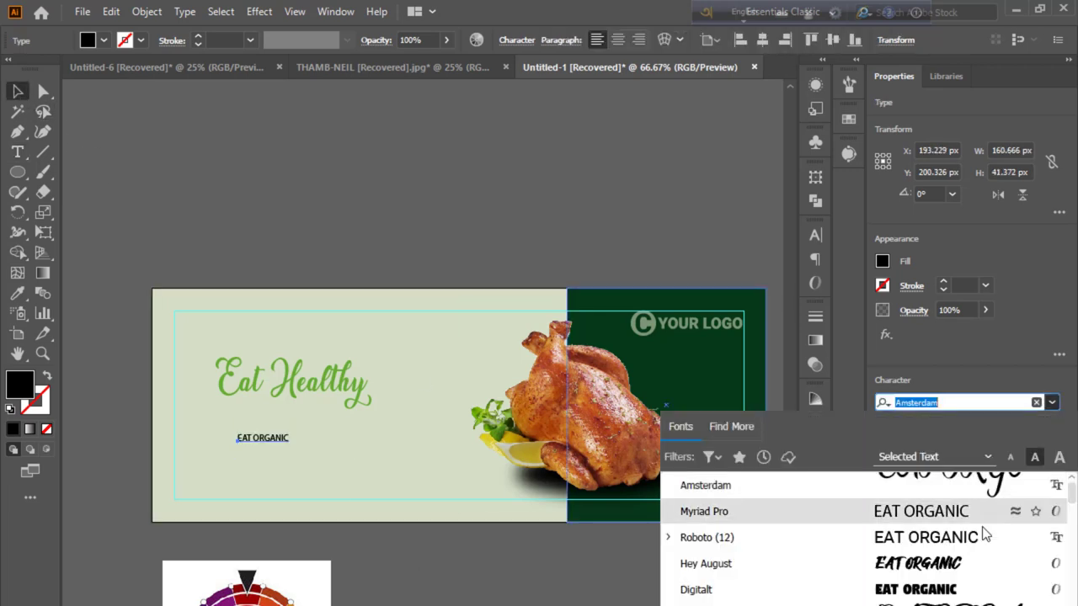
scroll(842, 539, "down", 3)
scroll(842, 539, "down", 3)
scroll(842, 539, "down", 3)
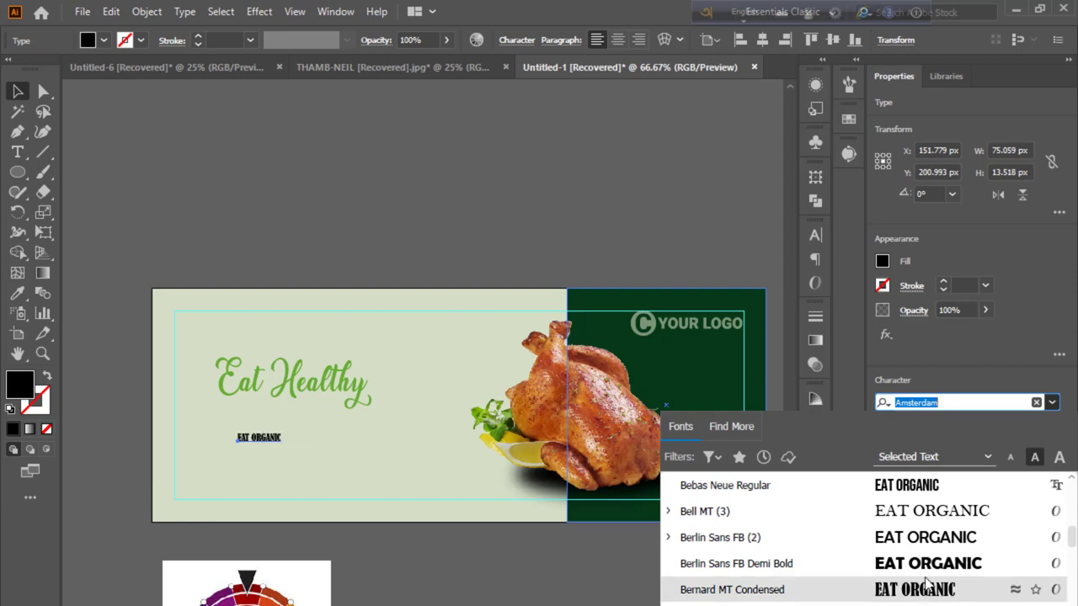
scroll(842, 539, "down", 10)
scroll(842, 539, "down", 7)
scroll(842, 539, "up", 1)
key("Return")
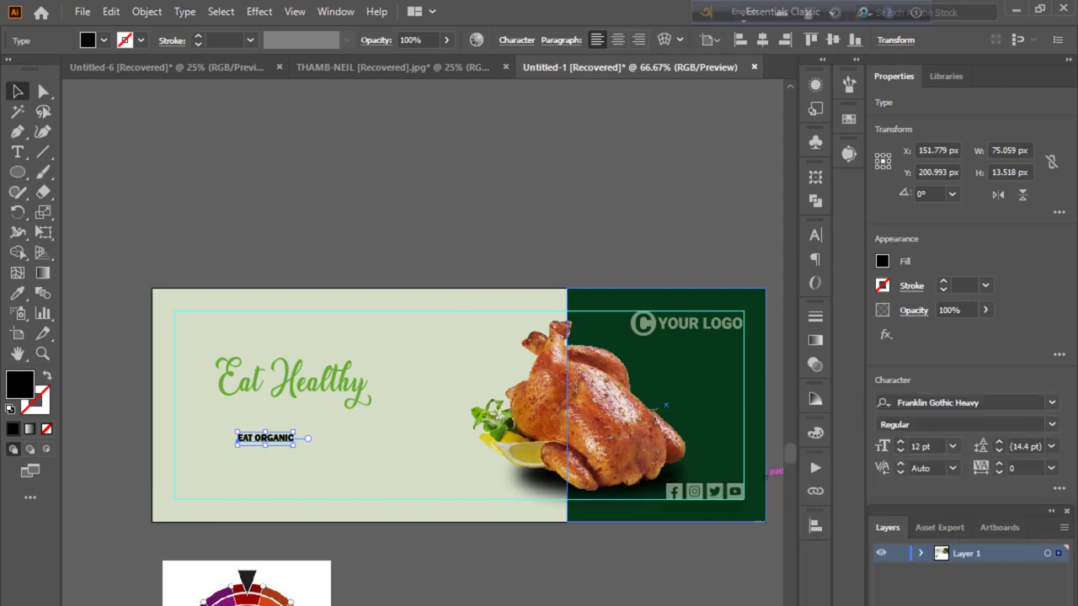
left_click_drag(294, 443, 494, 481)
left_click_drag(389, 466, 323, 452)
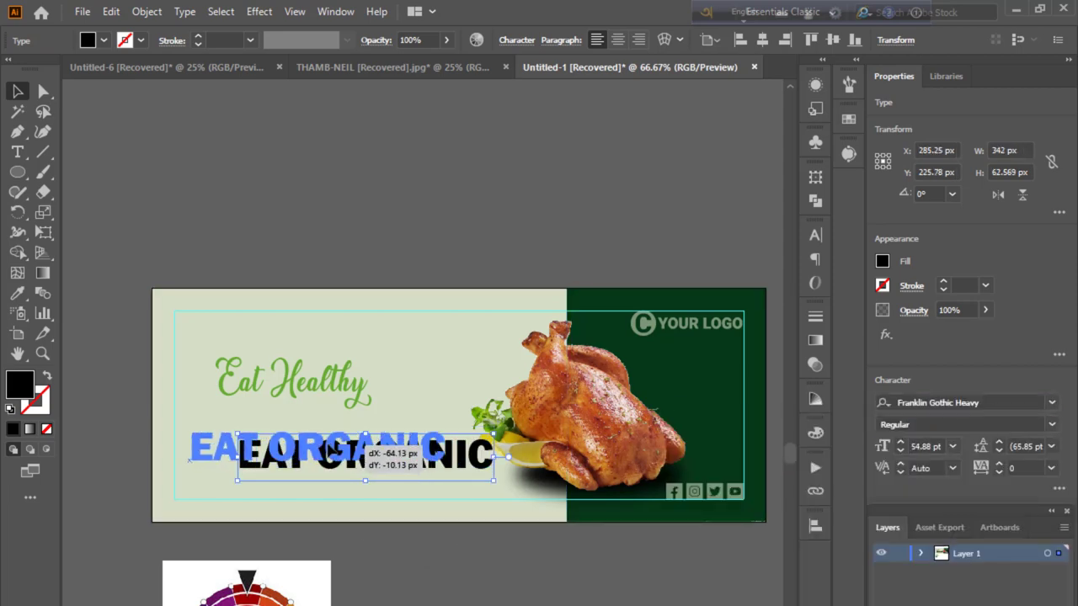
Colour EAT ORGANIC with the dark green panel colour using the Eyedropper.
left_click(17, 293)
left_click(674, 491)
left_click(679, 426)
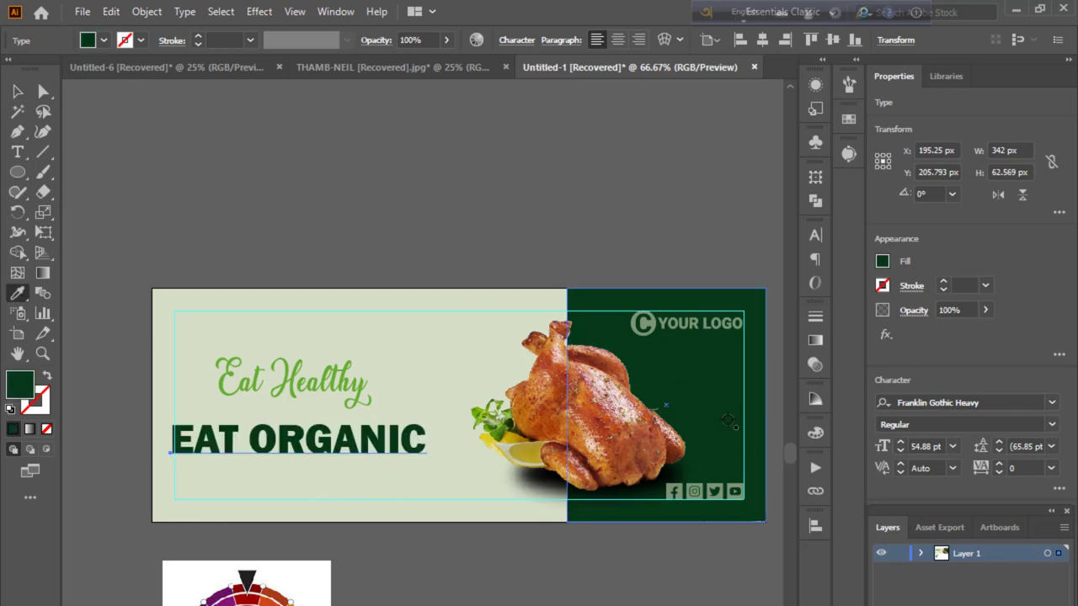
left_click(16, 91)
left_click(294, 254)
Move the two headline lines closer and centre them horizontally on each other.
key("ctrl+1")
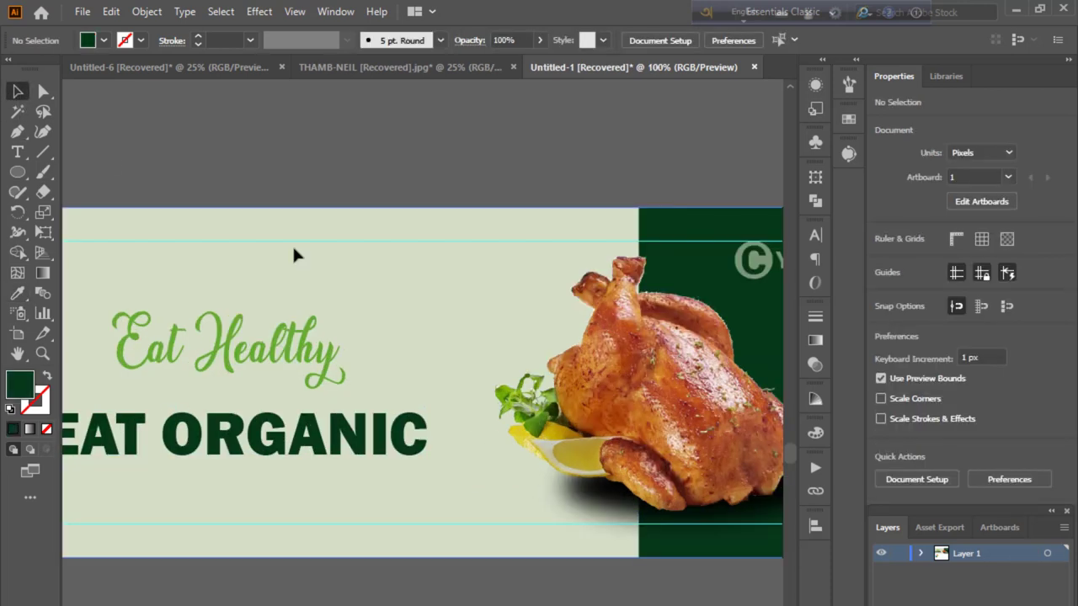
left_click_drag(319, 413, 325, 394)
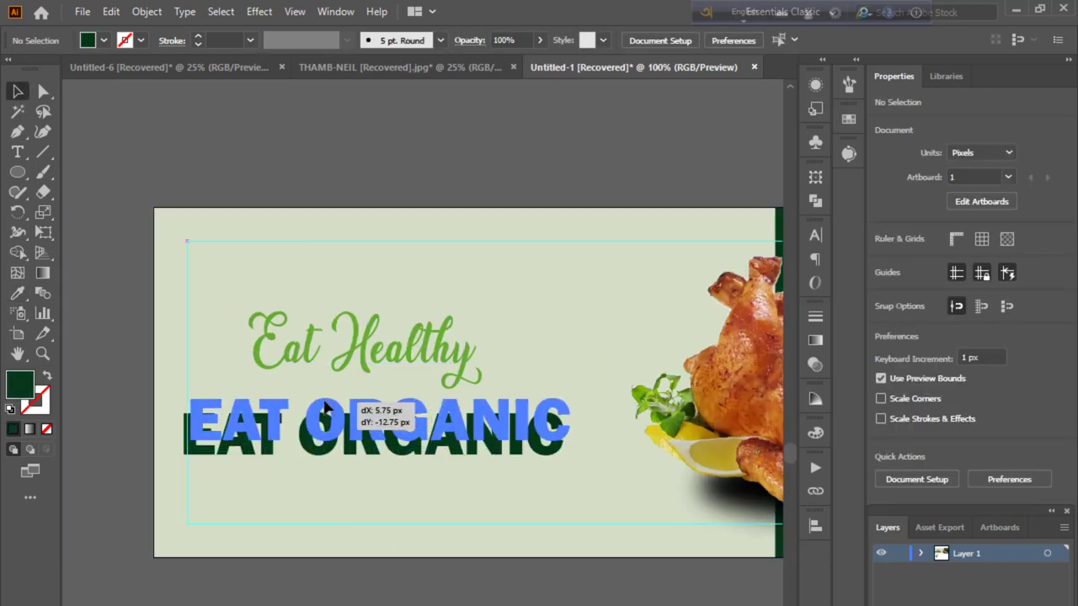
left_click_drag(361, 351, 362, 359)
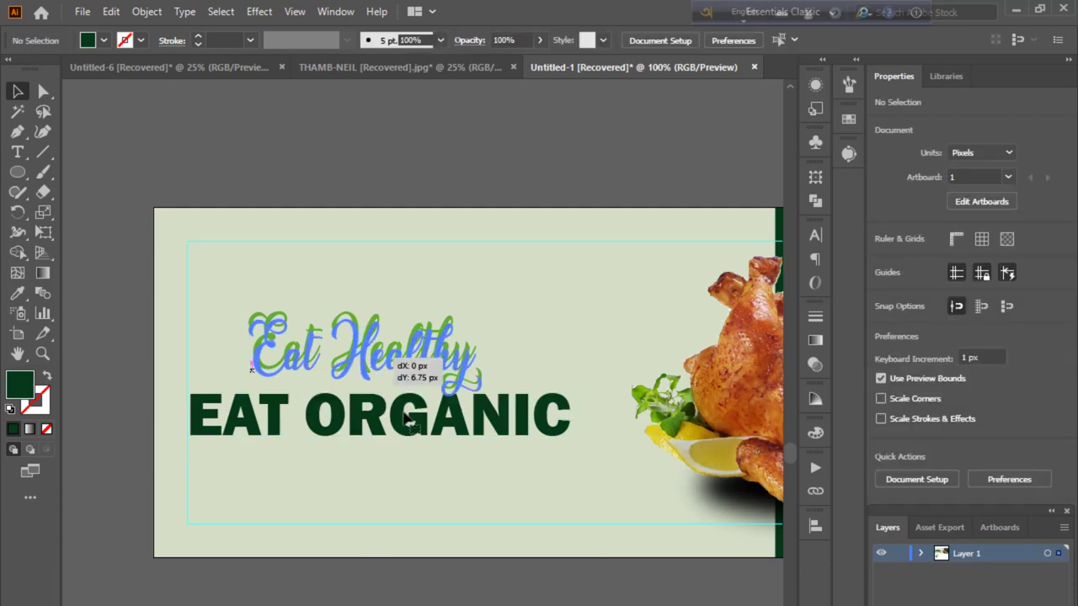
key("Up")
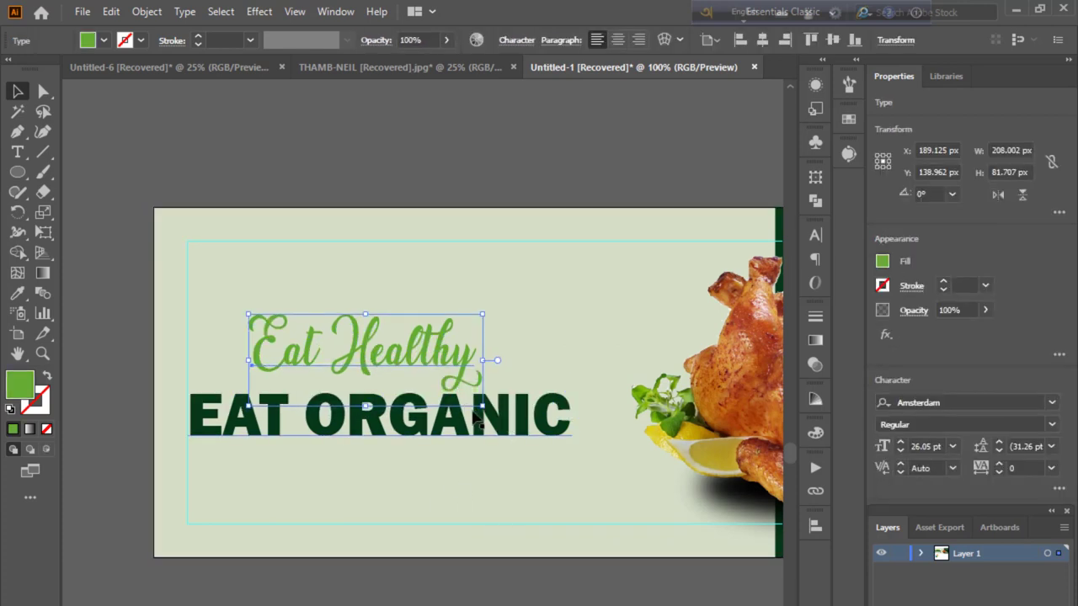
left_click(506, 425, "shift")
left_click(815, 527)
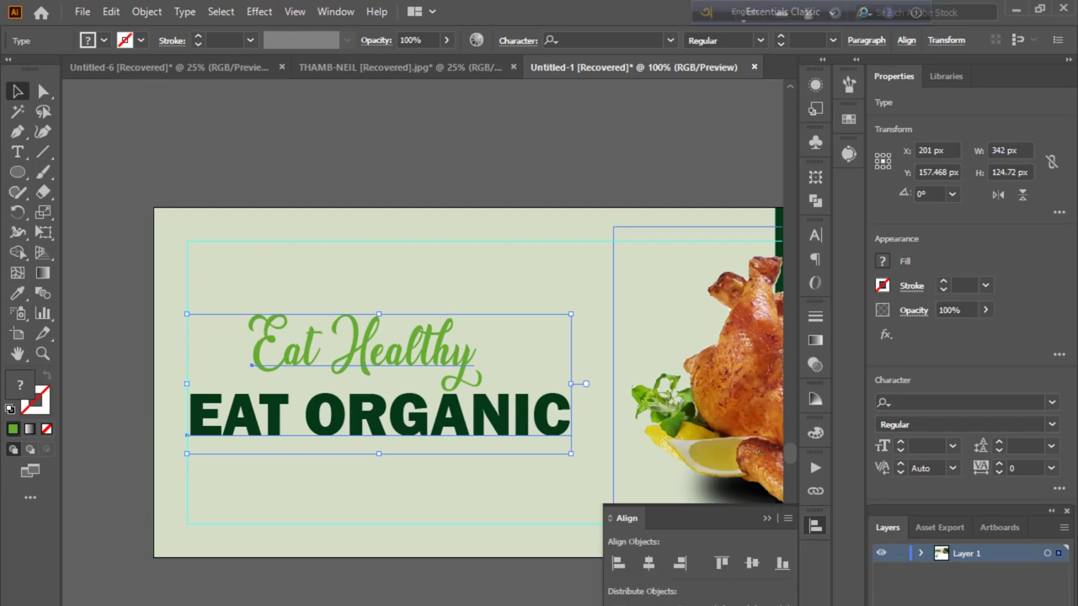
left_click(647, 565)
left_click(765, 519)
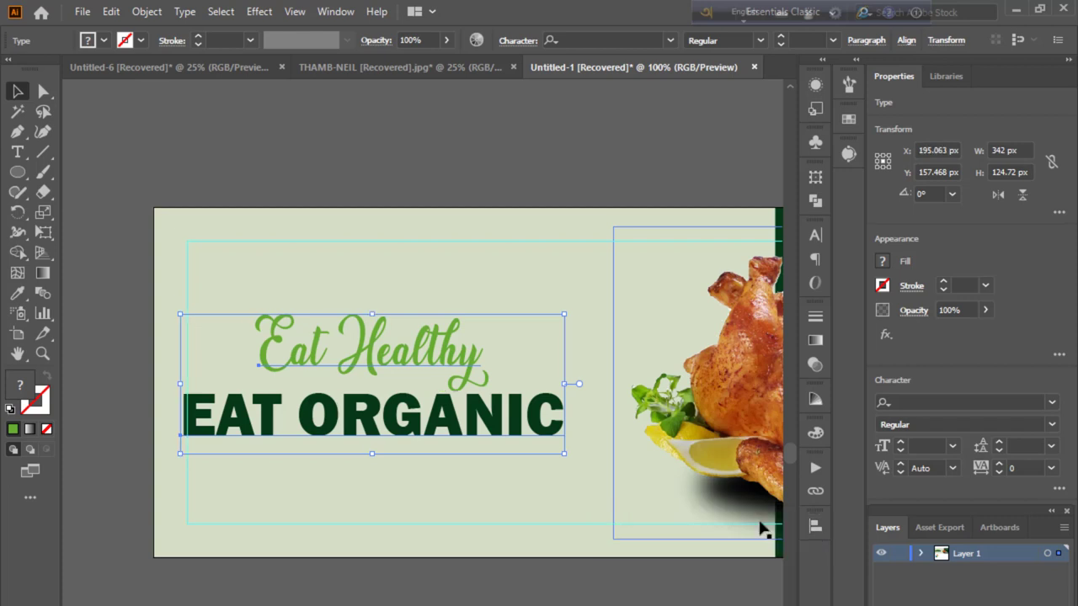
Group the two lines and nudge Eat Healthy down toward EAT ORGANIC.
key("ctrl+g")
key("Right")
key("Right")
key("Right")
key("Right")
key("Right")
key("Right")
key("ctrl+shift+a")
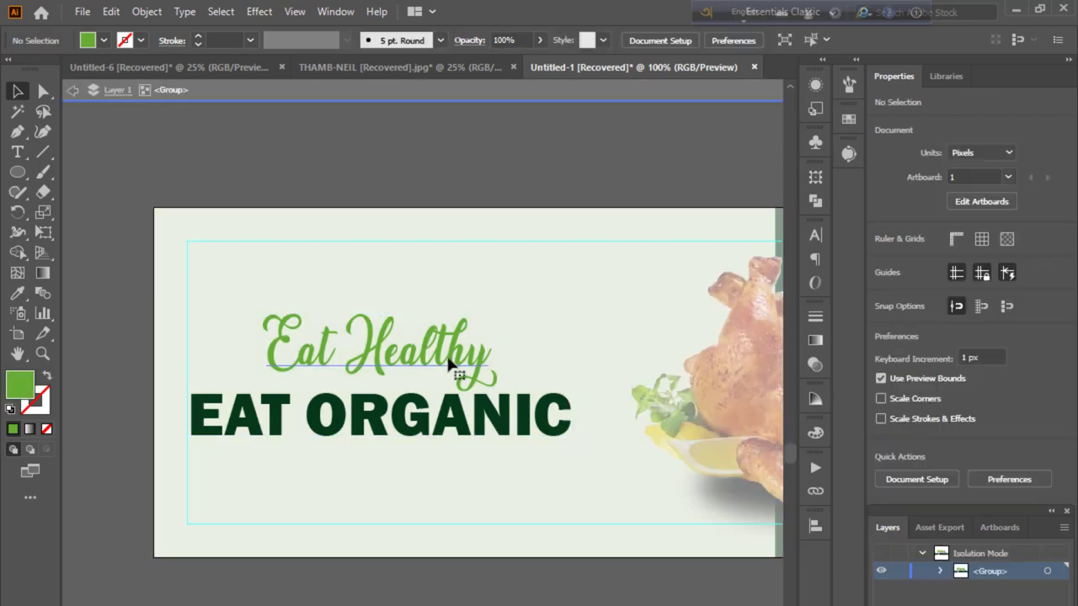
double_click(448, 362)
left_click(447, 358)
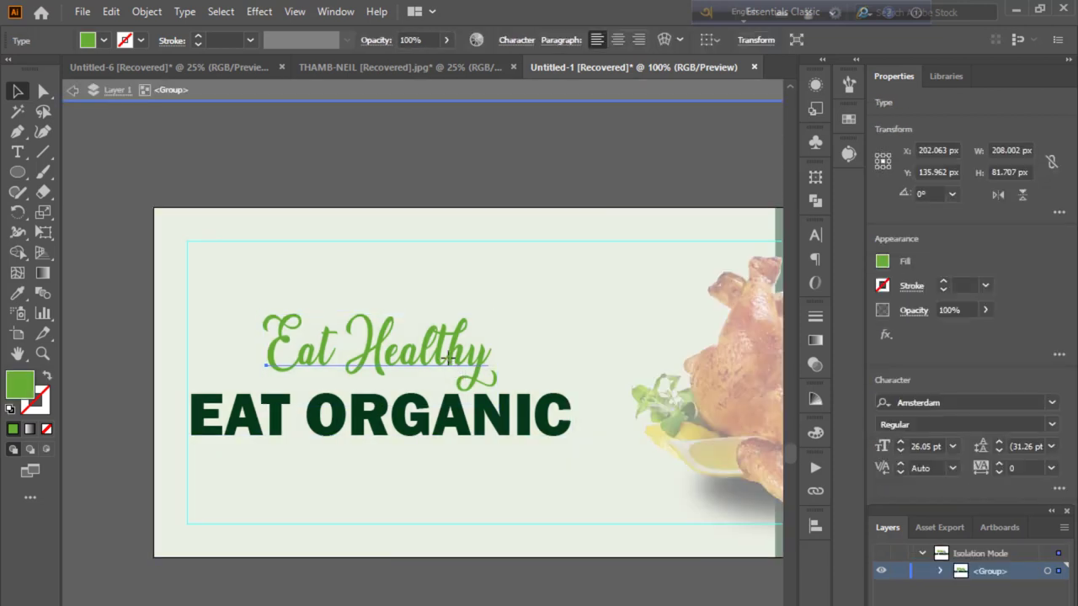
key("Down")
key("Down")
key("Down")
key("Down")
key("Down")
key("Down")
key("Down")
key("Down")
key("Down")
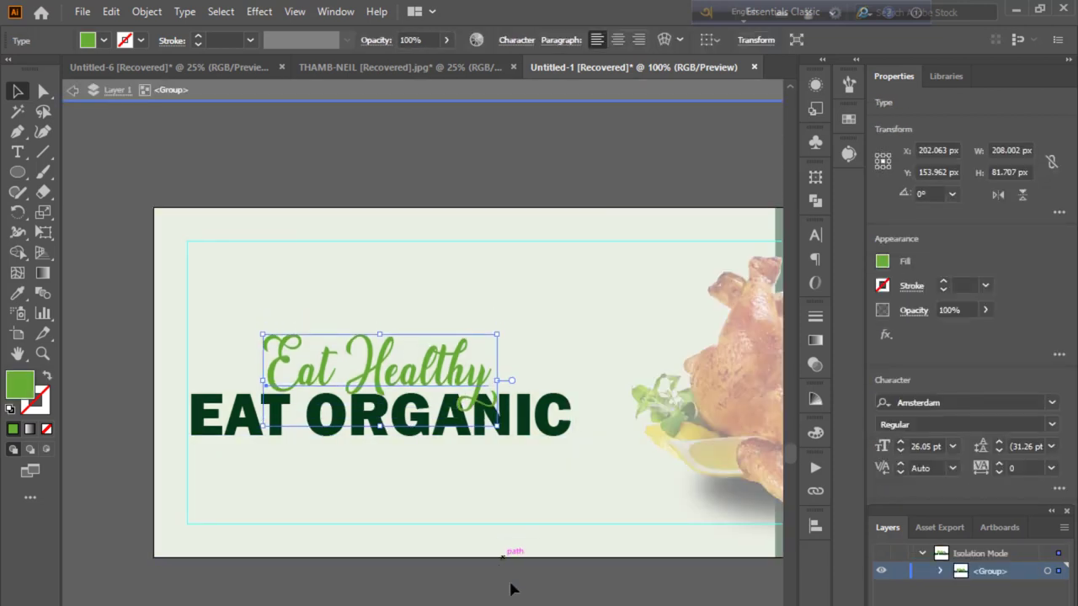
key("ctrl+shift+a")
key("Escape")
Raise the text group on the banner and enlarge it proportionally.
scroll(370, 387, "down", 1)
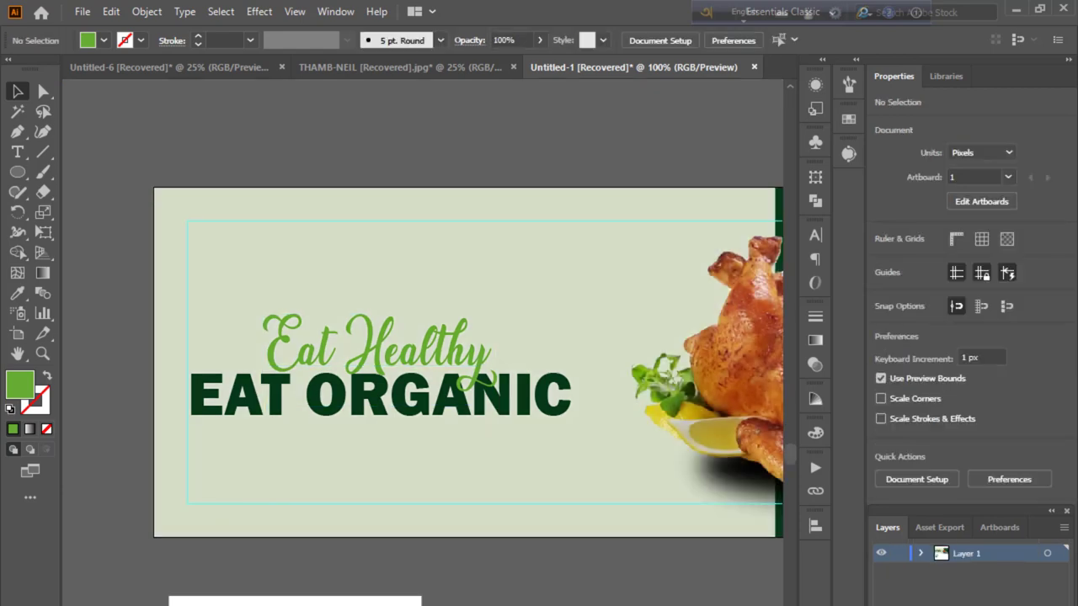
left_click_drag(369, 388, 368, 358)
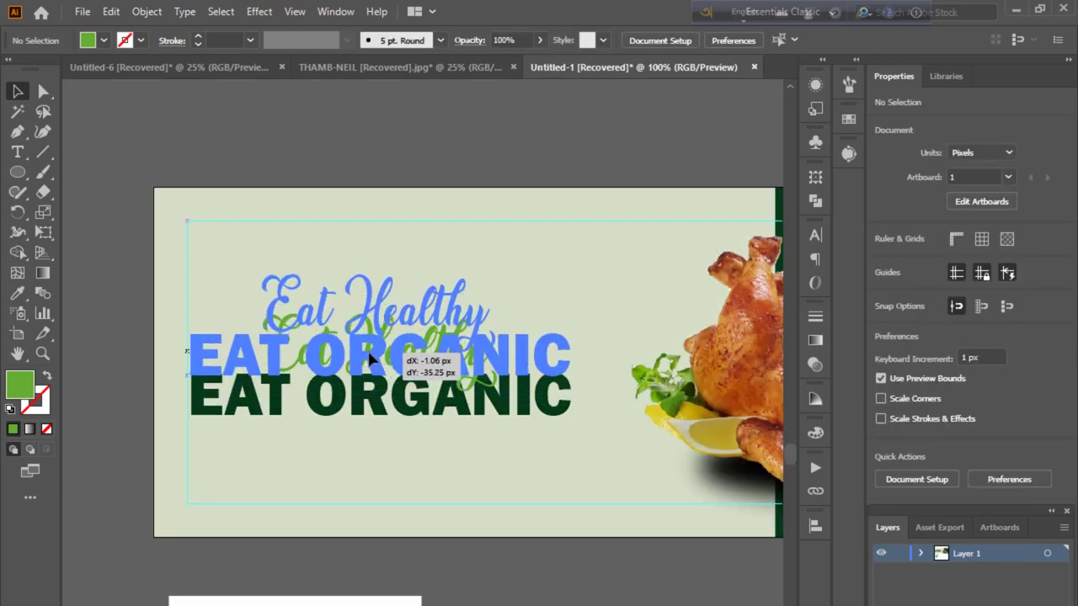
left_click(416, 471)
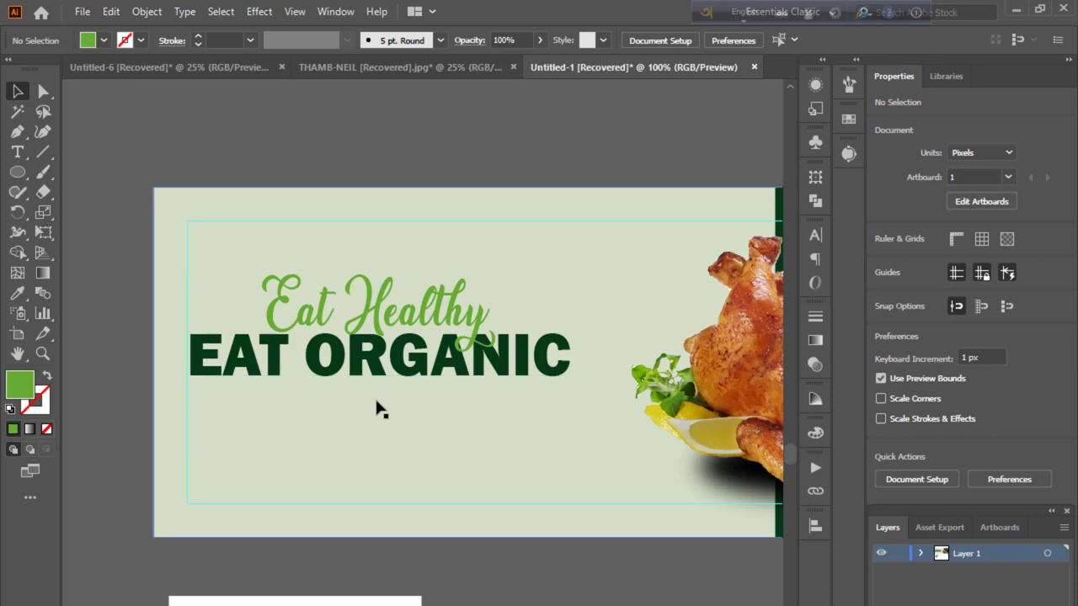
scroll(421, 425, "up", 1)
left_click(431, 387)
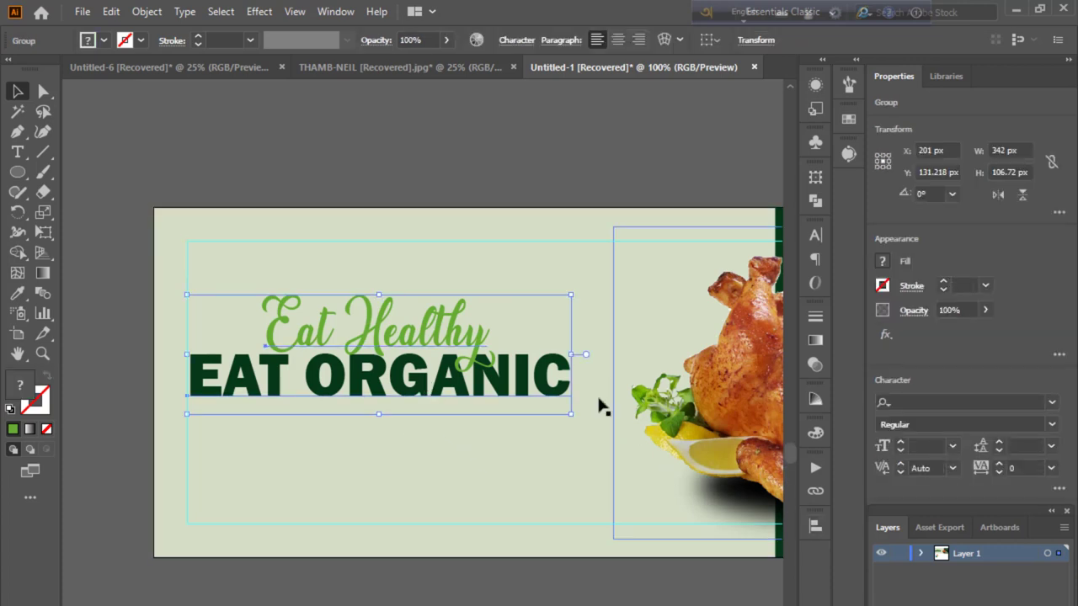
left_click_drag(572, 354, 625, 355)
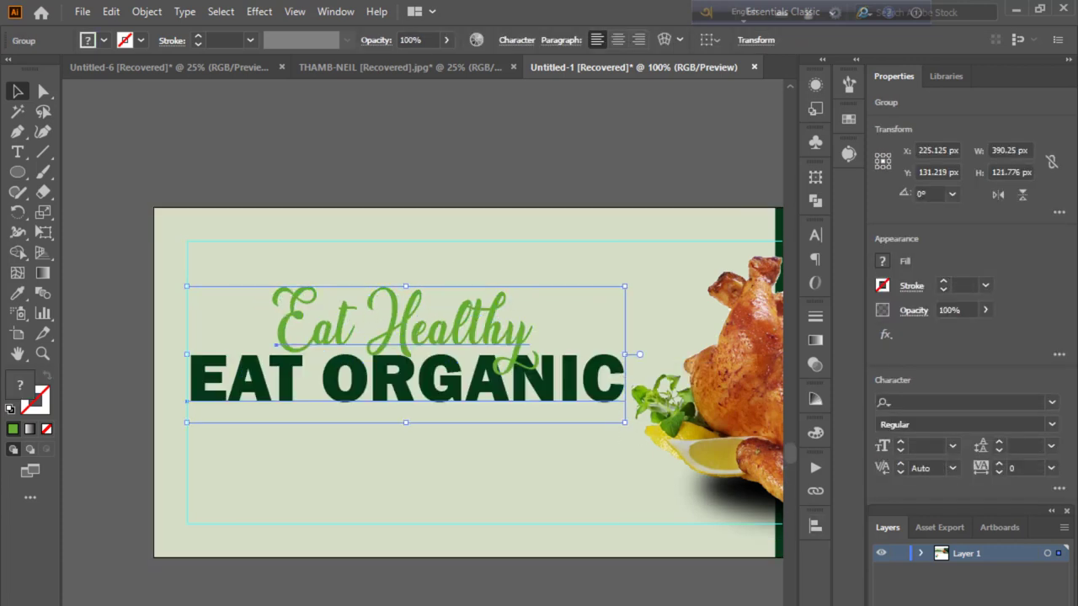
key("Left")
key("Left")
Centre the text group vertically on the artboard and zoom out to view the banner.
left_click(814, 527)
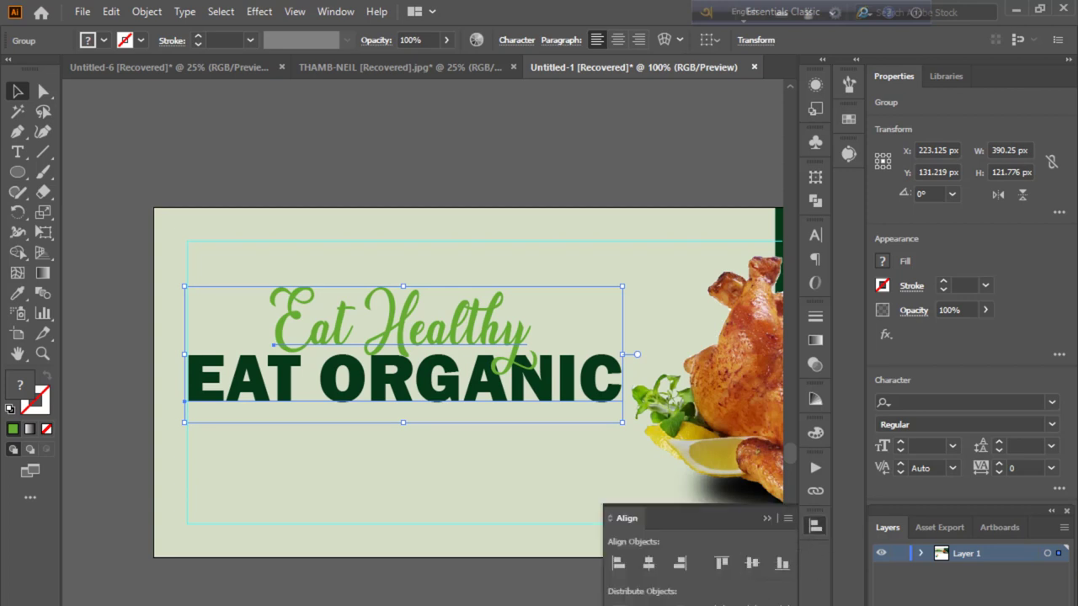
left_click(751, 562)
key("ctrl+shift+a")
left_click(814, 527)
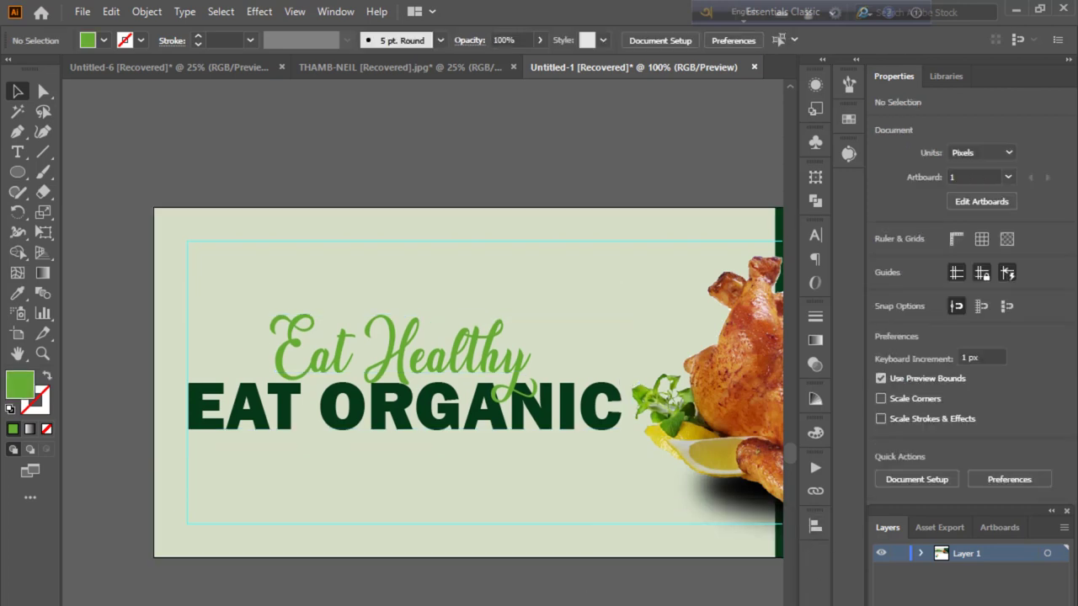
key("ctrl+minus")
key("ctrl+minus")
Fill the YOUR LOGO group with white (FFFFFF).
key("ctrl+plus")
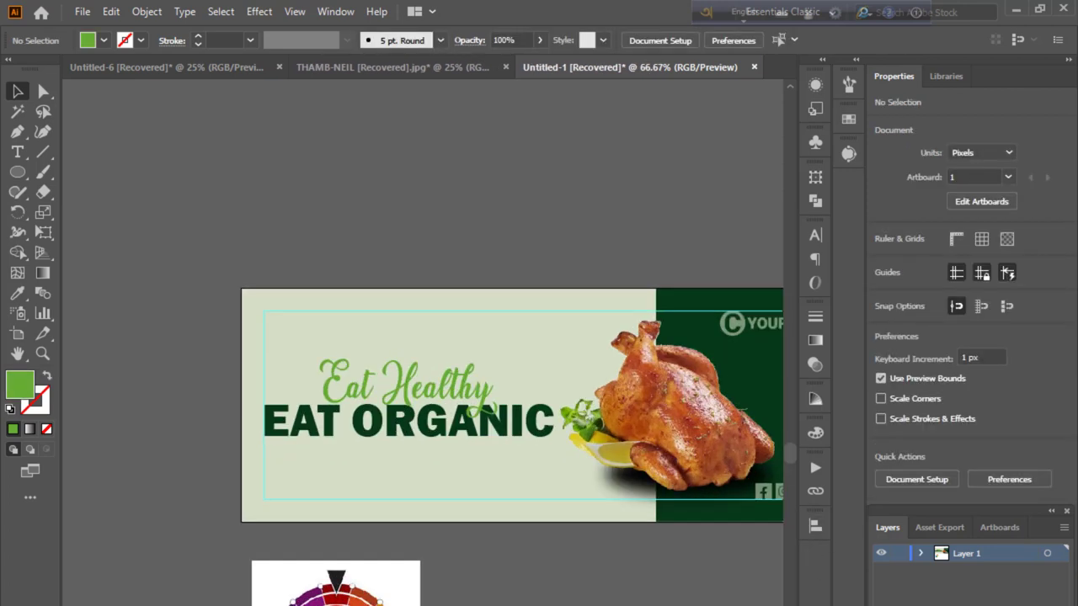
left_click_drag(619, 602, 454, 597)
left_click(573, 316)
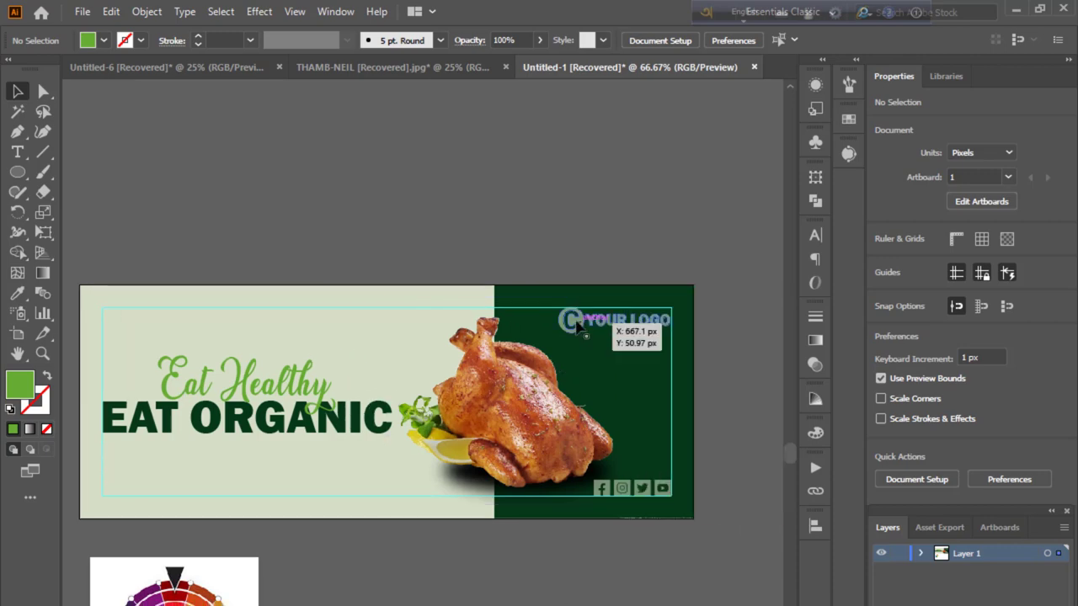
double_click(20, 385)
type("ffffff")
left_click(599, 312)
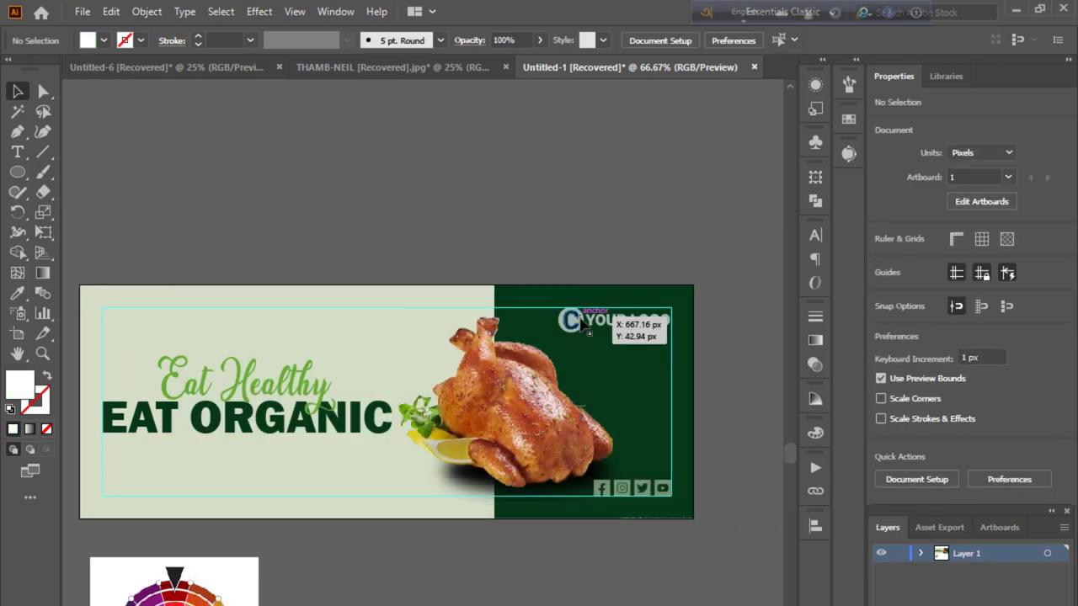
Reapply the logo's white fill and raise its opacity to 100%.
left_click(615, 319)
double_click(21, 385)
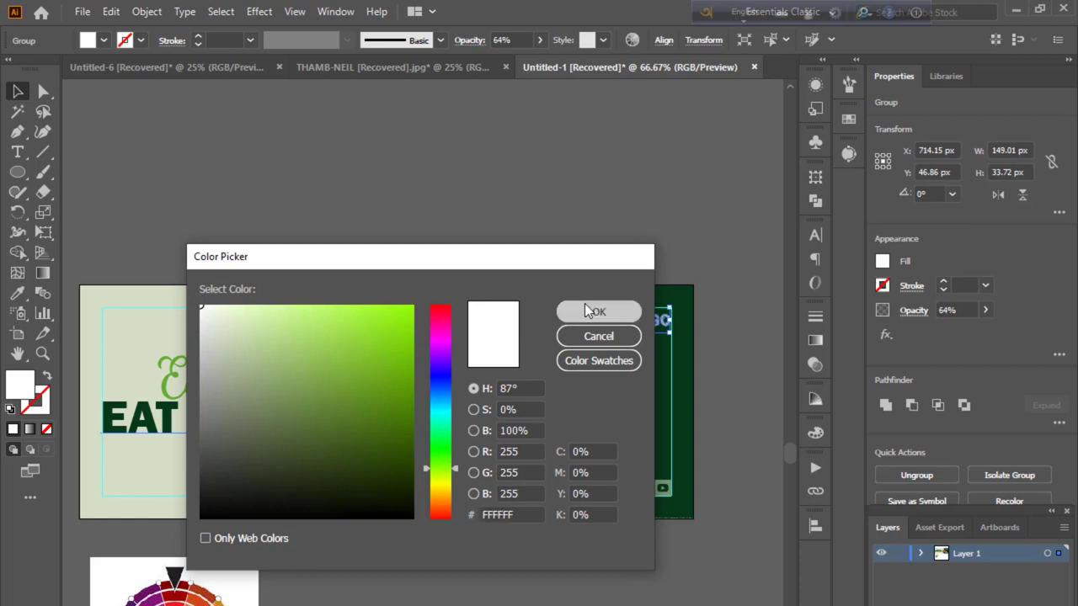
left_click(591, 310)
left_click(981, 330)
left_click(663, 231)
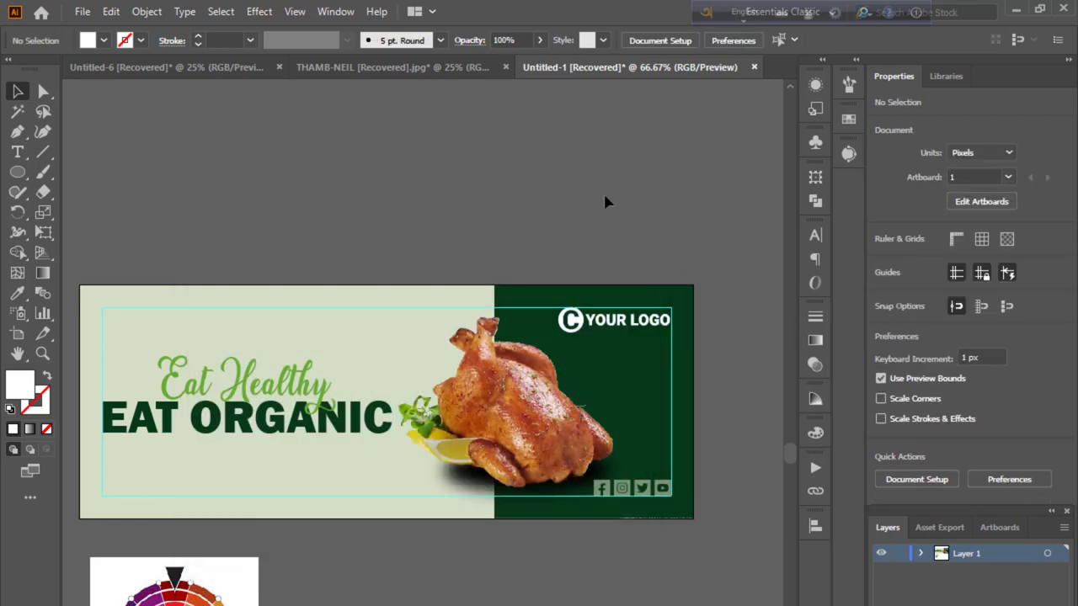
scroll(472, 253, "left", 5)
scroll(281, 196, "right", 2)
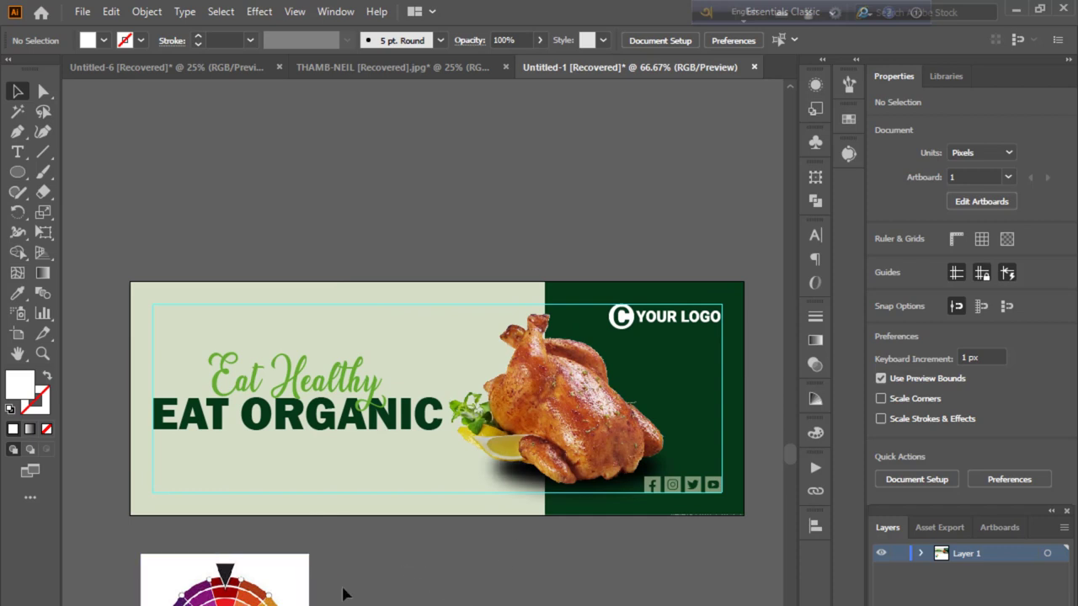
scroll(344, 589, "up", 1)
scroll(343, 589, "down", 2)
scroll(344, 589, "down", 2)
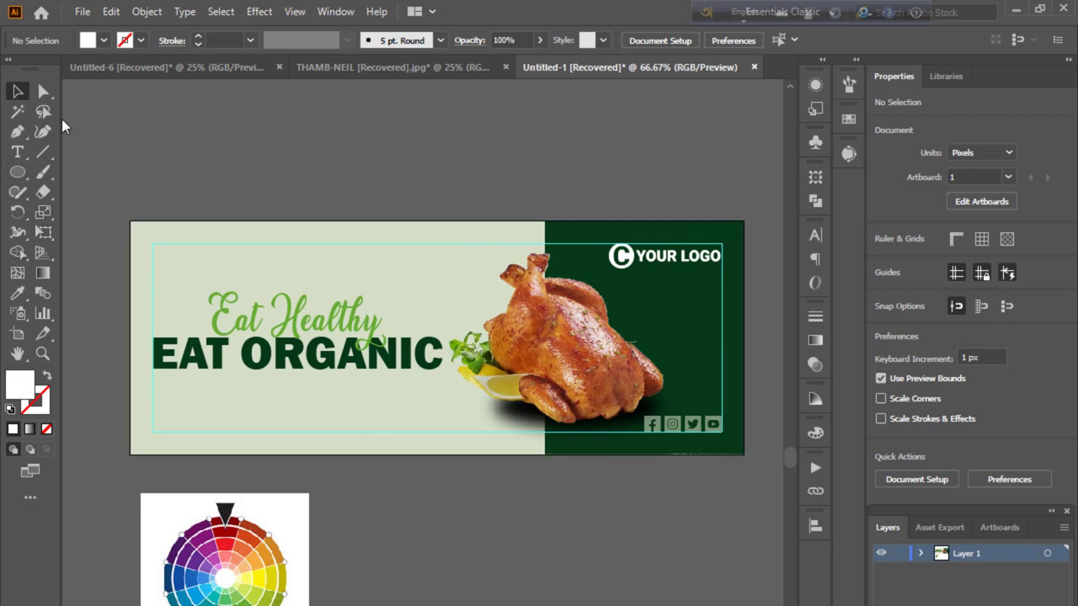
Draw a thin rectangle below the EAT ORGANIC headline, filled with the banner's dark green.
left_click(26, 160)
right_click(17, 172)
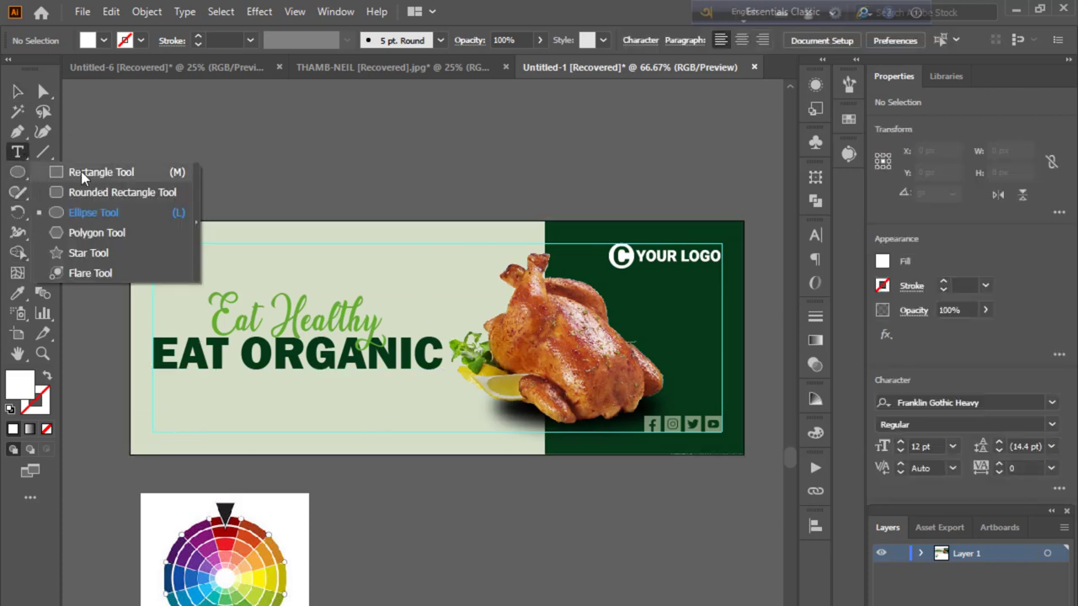
left_click(80, 170)
left_click_drag(151, 403, 337, 430)
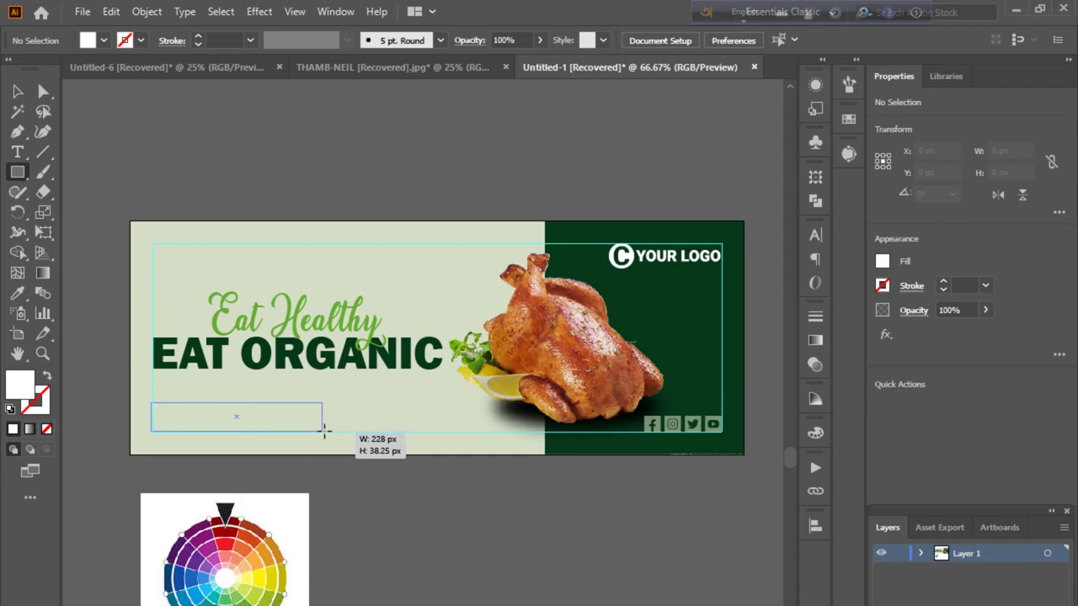
left_click(17, 293)
left_click(661, 301)
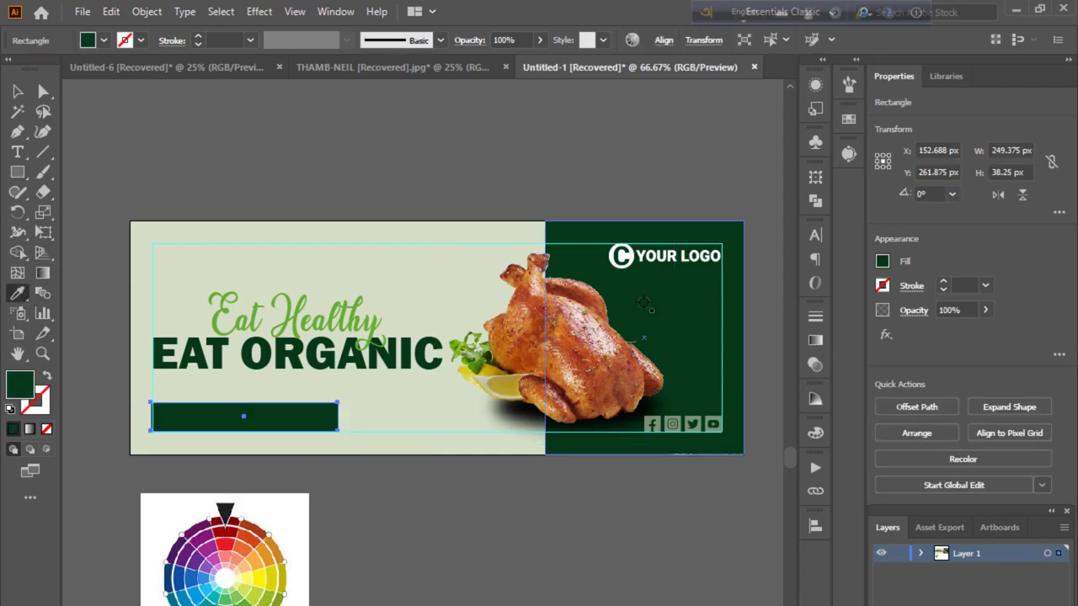
left_click(17, 93)
left_click(123, 100)
Recolour the bar with the light green of Eat Healthy and nudge it slightly right.
key("ctrl+plus")
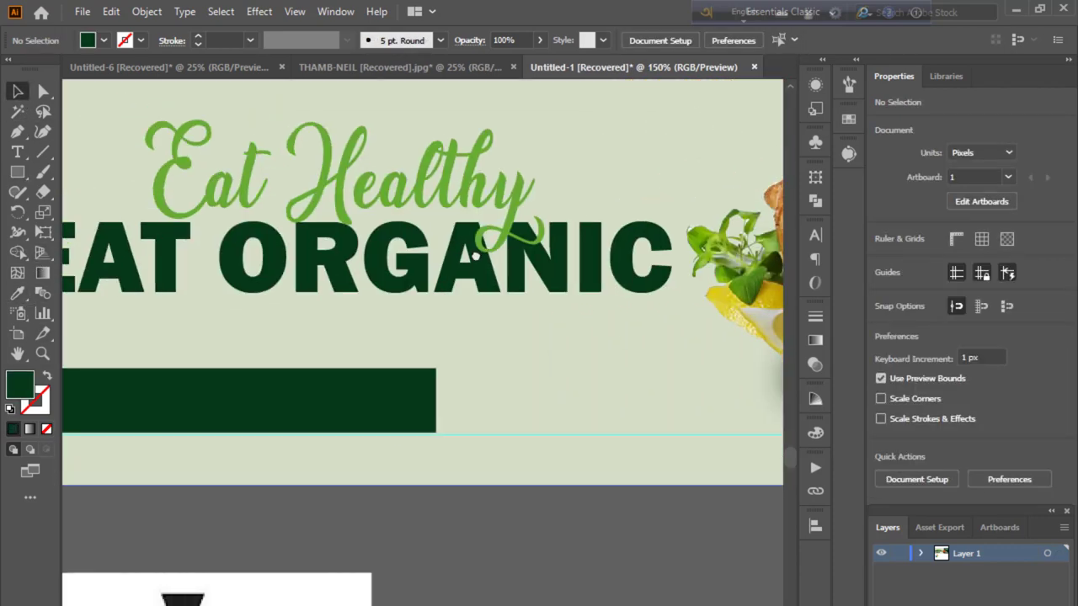
key("ctrl+plus")
left_click(461, 429)
key("i")
left_click(315, 192)
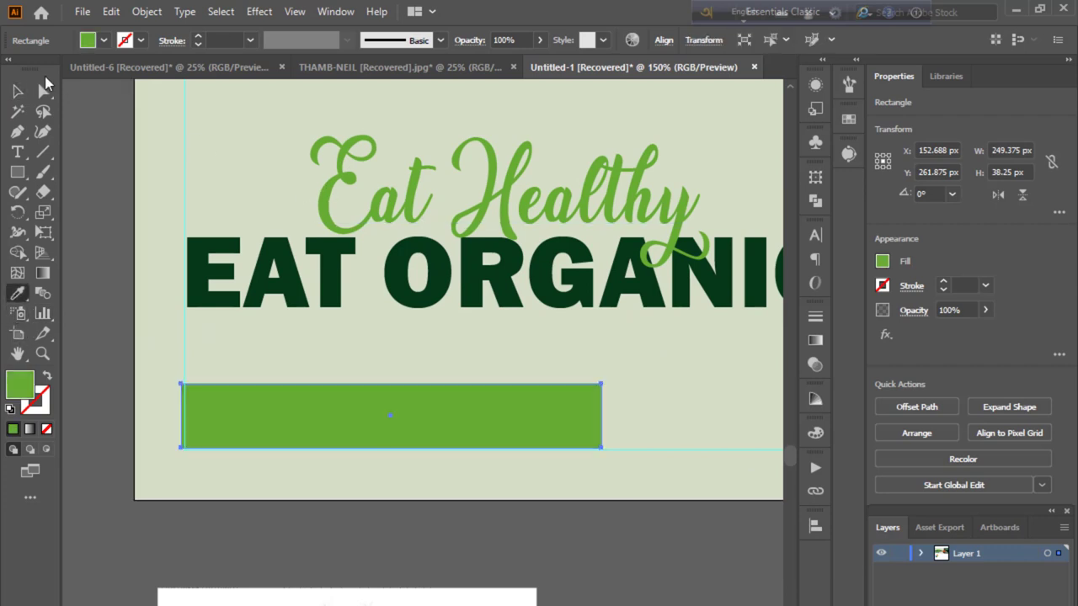
key("v")
left_click_drag(257, 397, 259, 397)
Slant the bar by shifting its top-left corner right and bottom-right corner left.
left_click(43, 91)
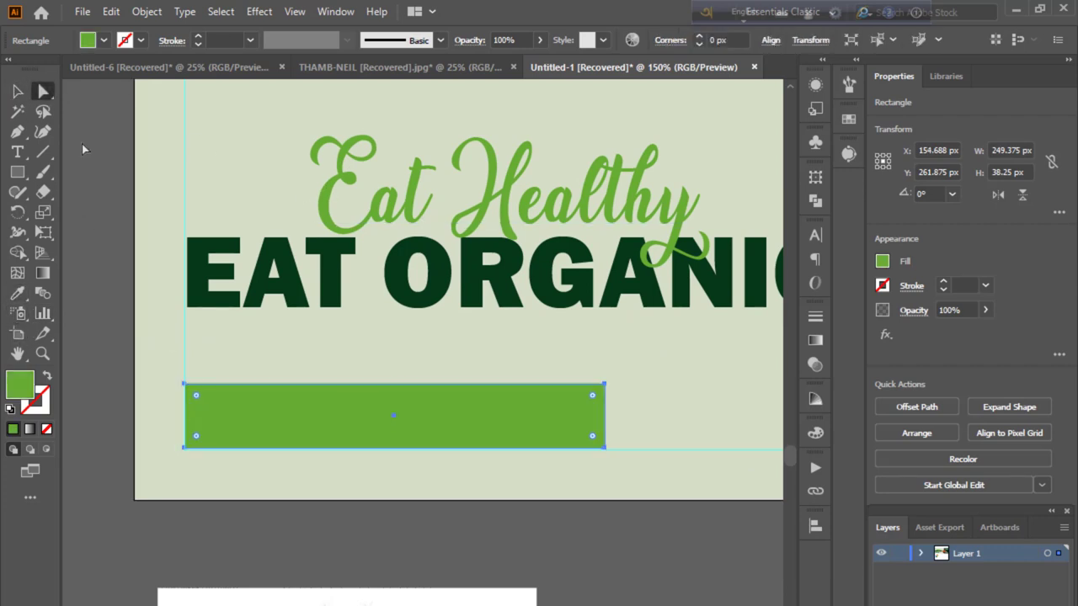
left_click_drag(185, 384, 224, 384)
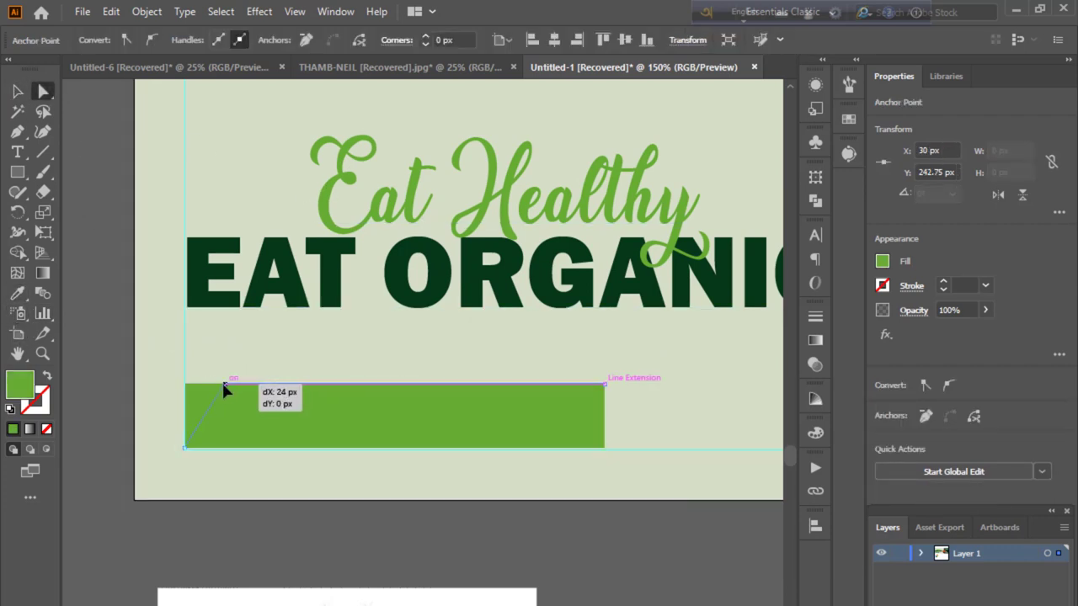
left_click_drag(606, 448, 569, 448)
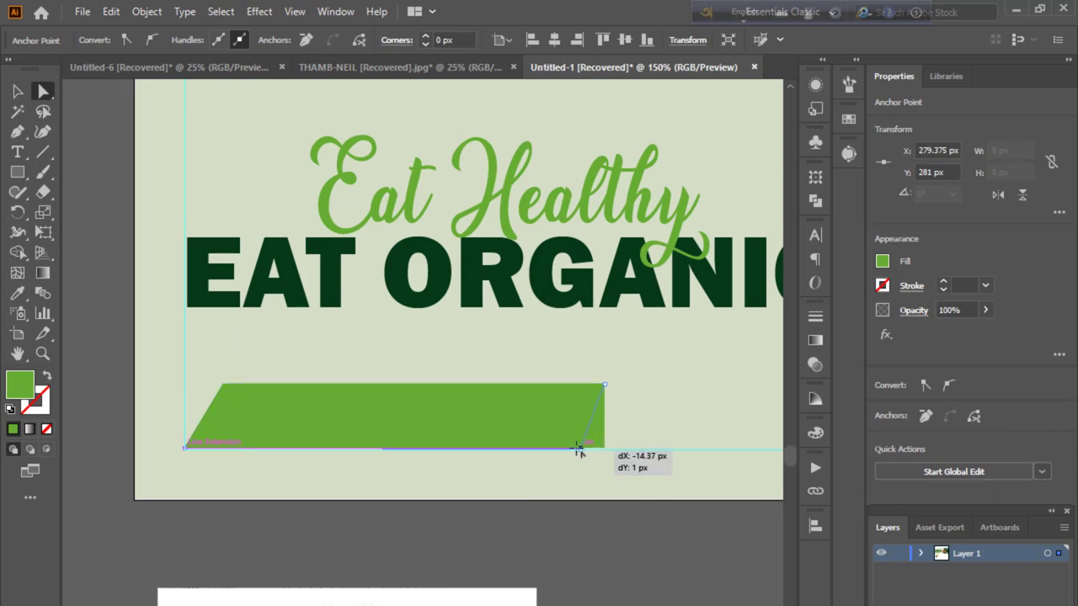
left_click(274, 523)
left_click(17, 91)
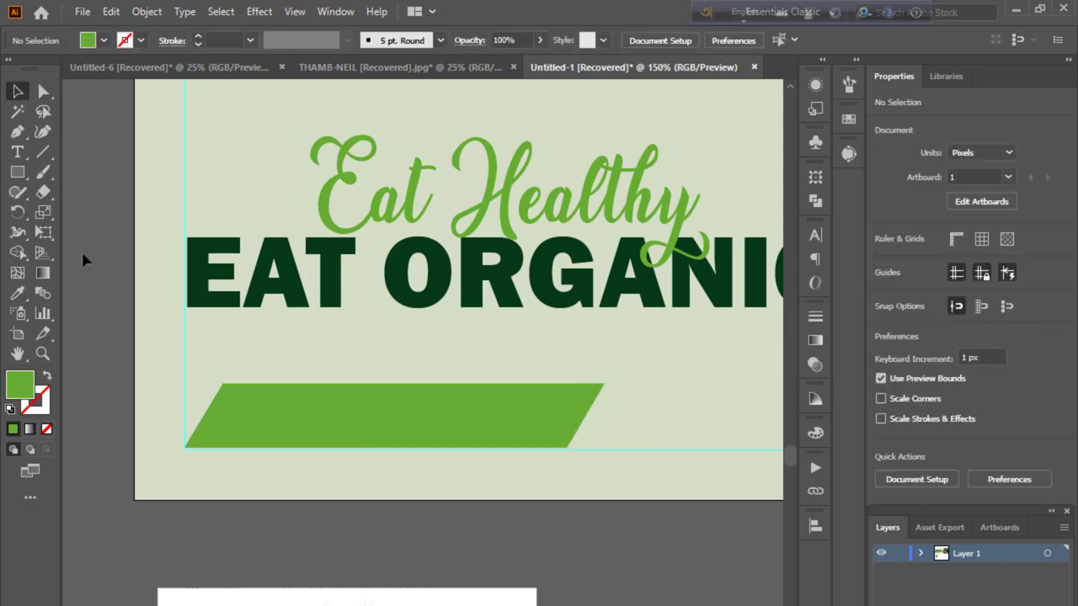
scroll(250, 384, "down", 2)
left_click(17, 153)
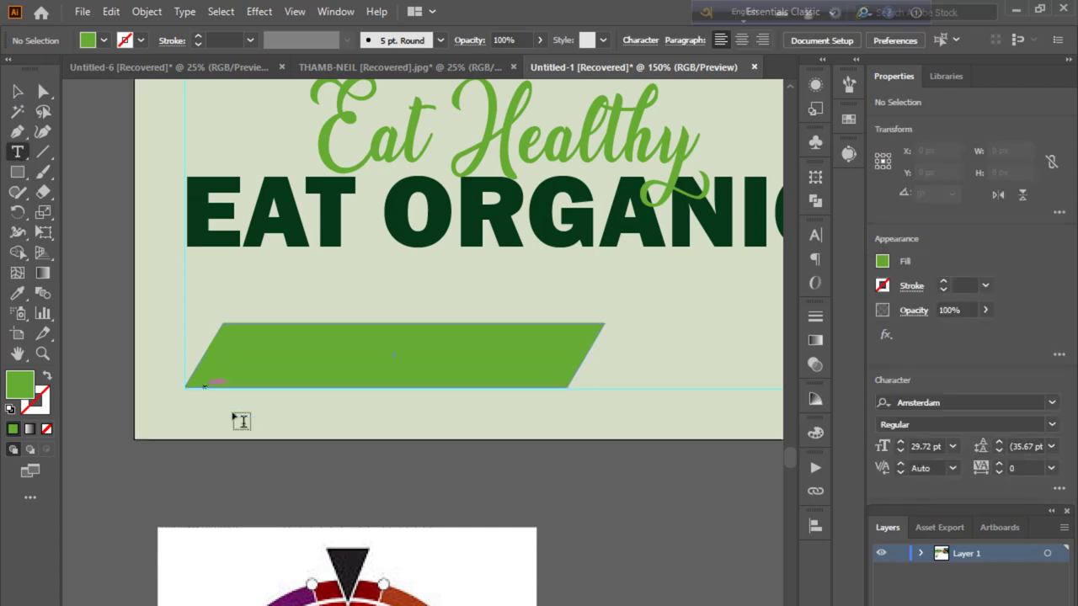
left_click(283, 368)
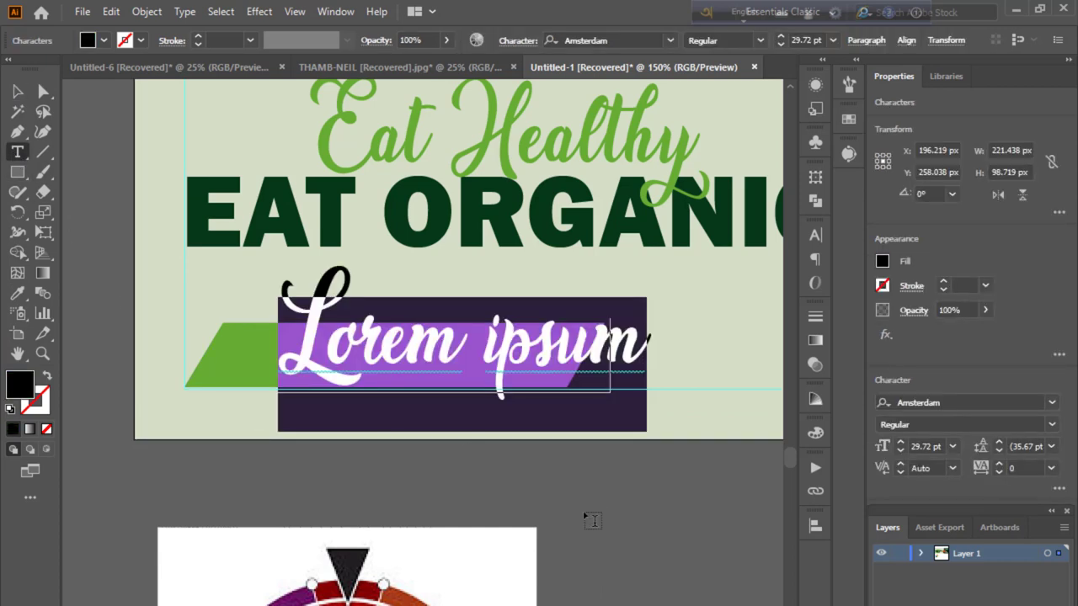
key("BackSpace")
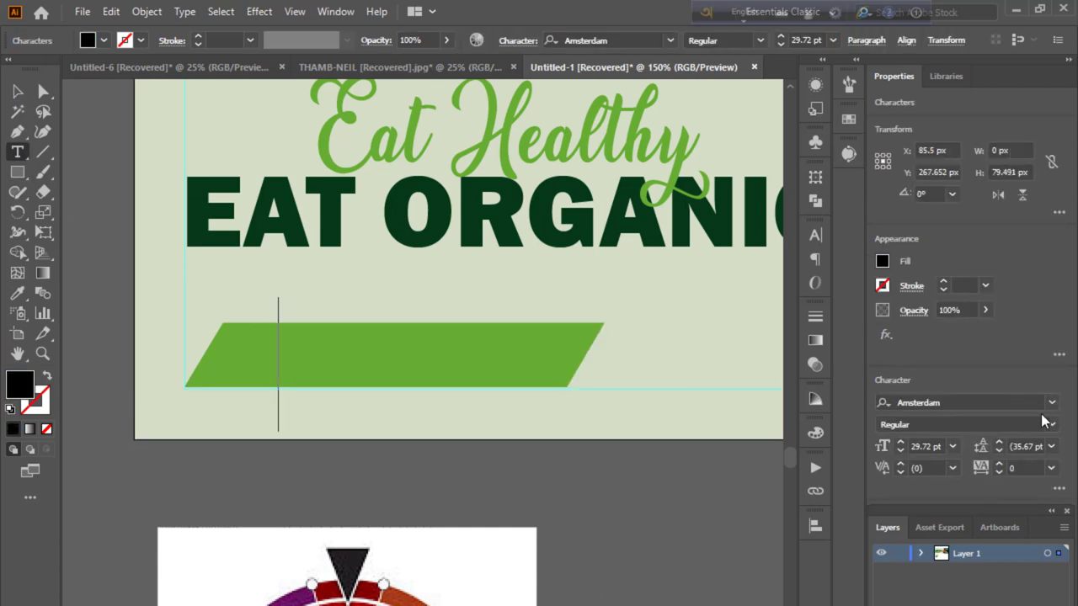
left_click(1049, 403)
scroll(934, 556, "up", 1)
left_click(921, 484)
type("W")
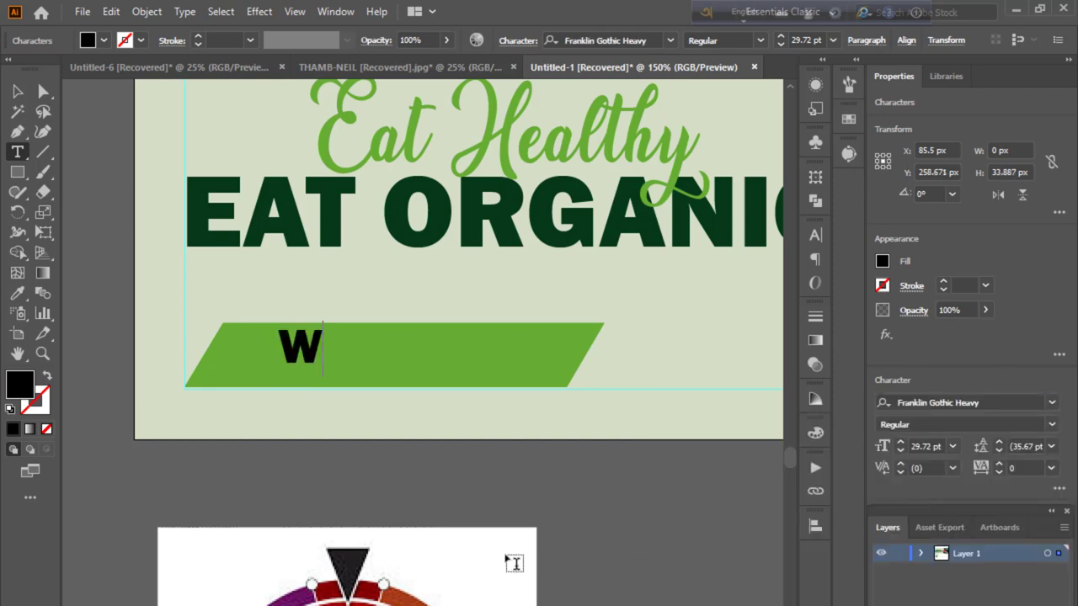
type("ww")
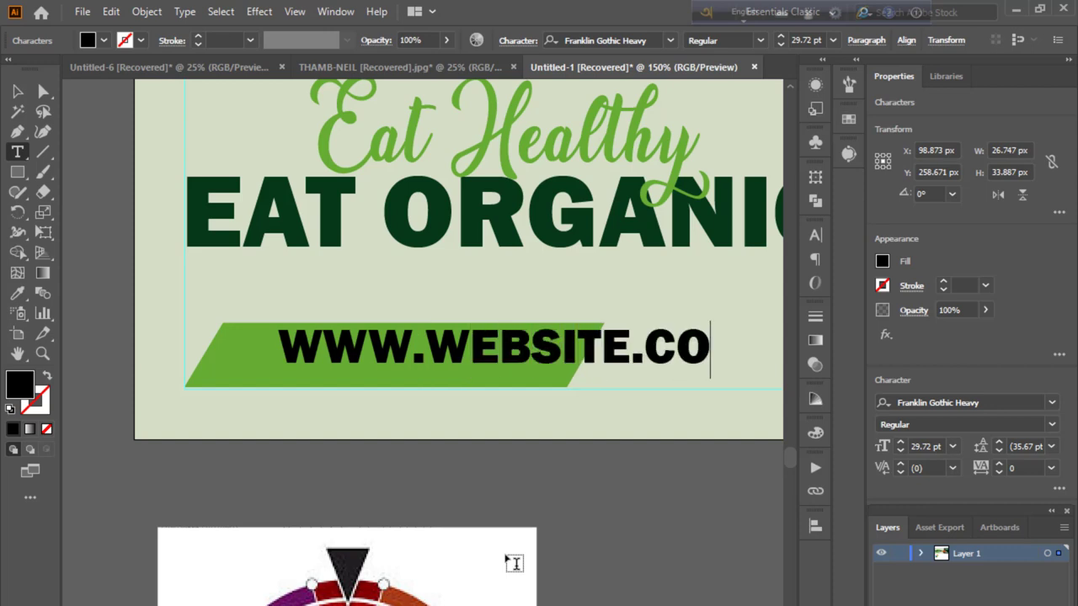
type("m")
left_click(18, 90)
Colour the website text with the banner's dark green using the eyedropper.
left_click(17, 293)
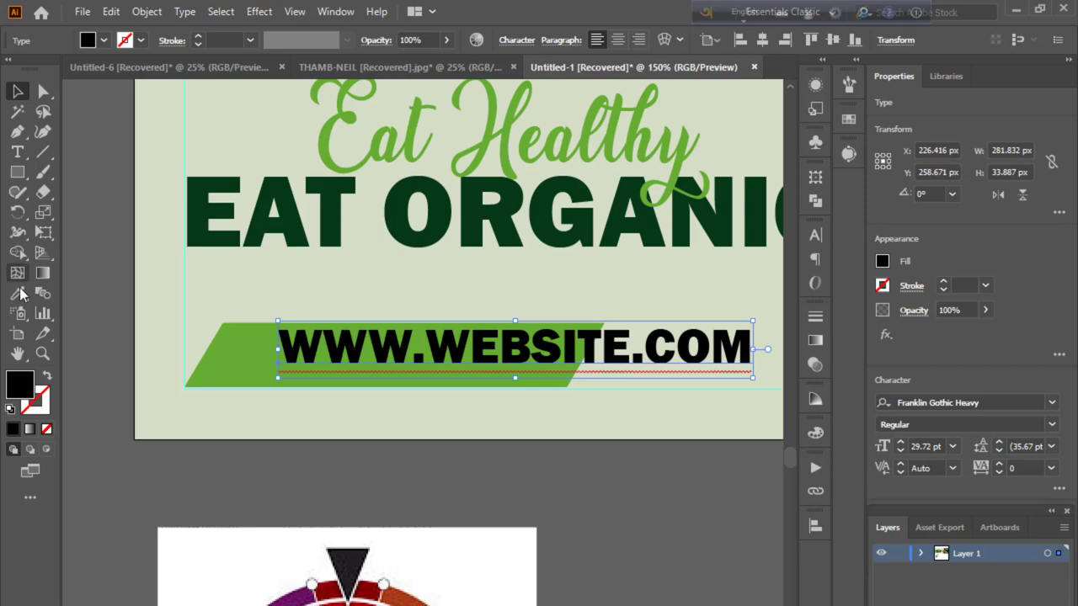
left_click(183, 303)
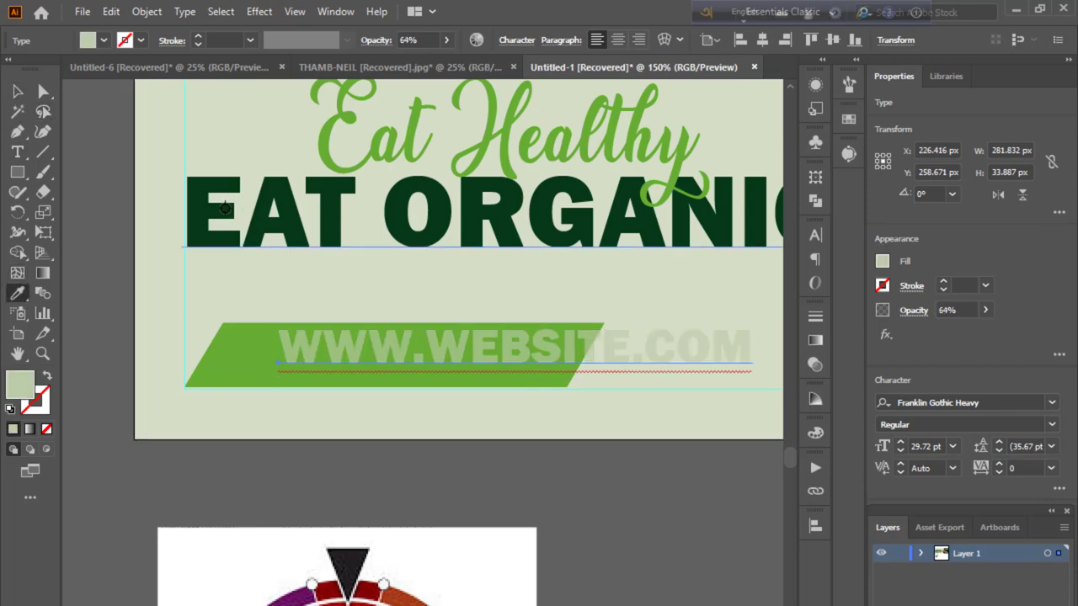
key("ctrl+minus")
key("ctrl+minus")
key("ctrl+minus")
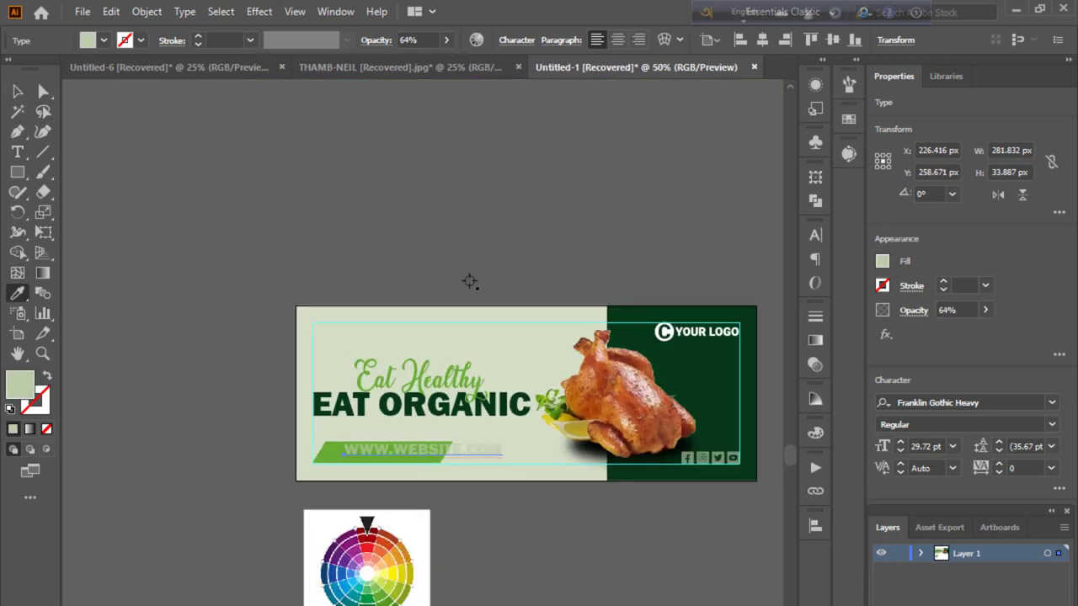
left_click(691, 332)
left_click(734, 394)
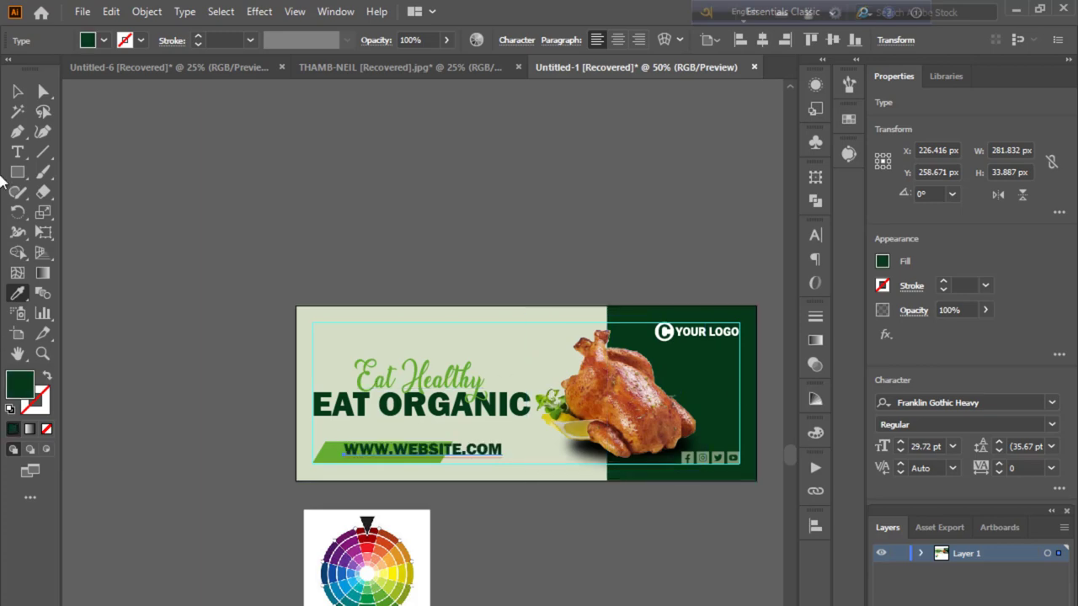
left_click(19, 90)
key("ctrl+plus")
key("ctrl+plus")
key("ctrl+plus")
key("ctrl+plus")
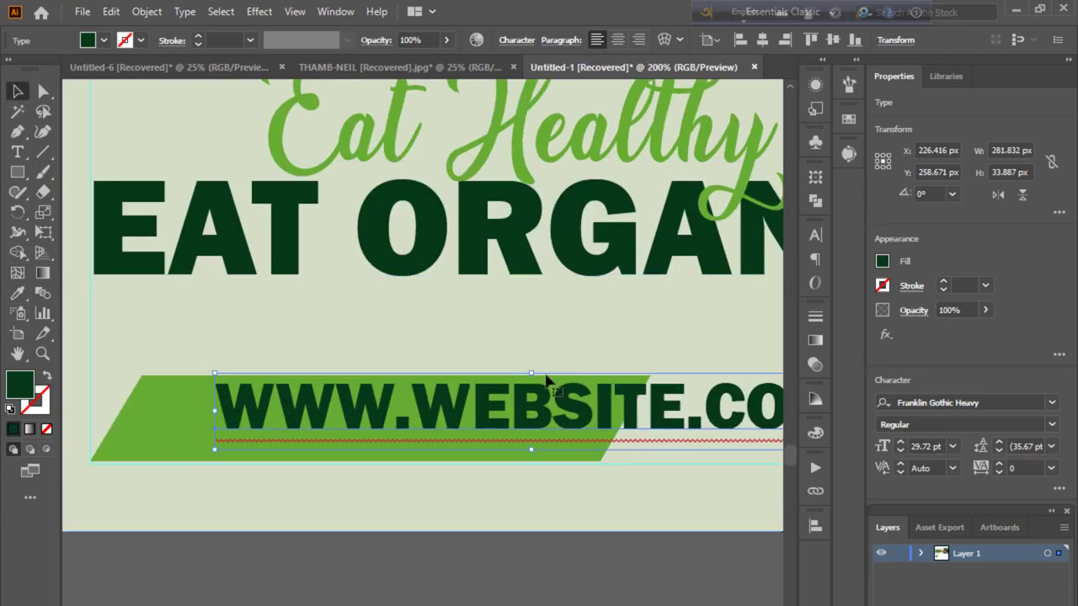
left_click_drag(515, 417, 385, 427)
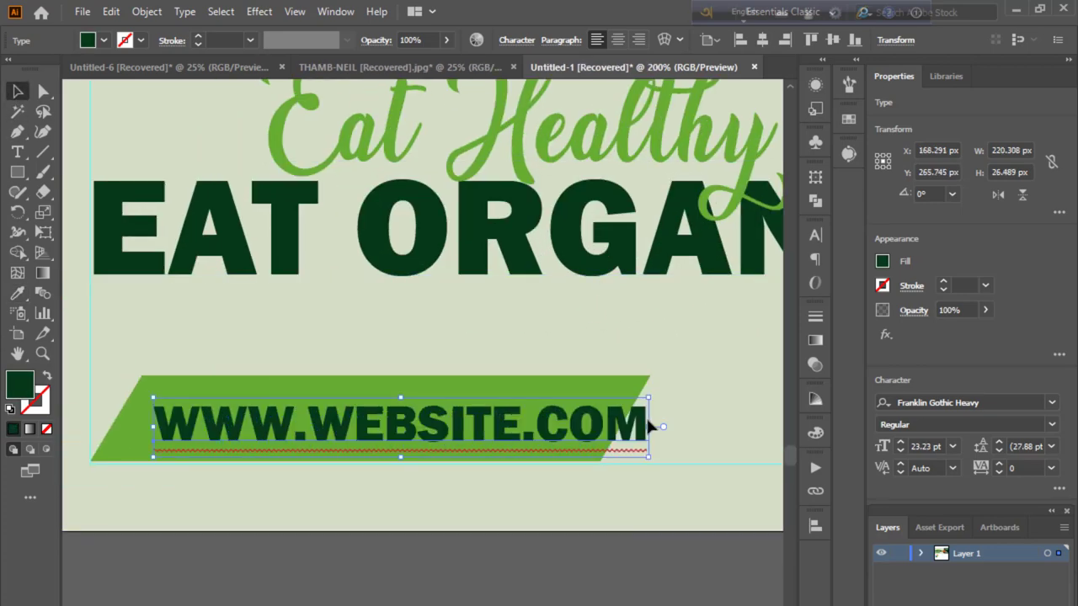
left_click_drag(649, 425, 605, 427)
key("Up")
key("Up")
key("Up")
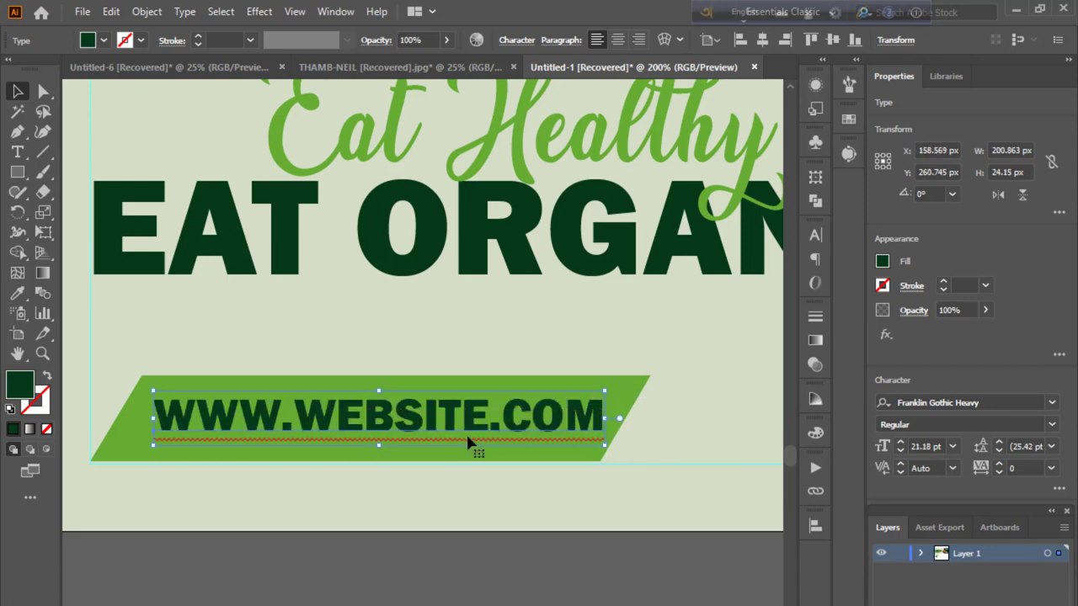
left_click(572, 522)
key("ctrl+minus")
key("ctrl+minus")
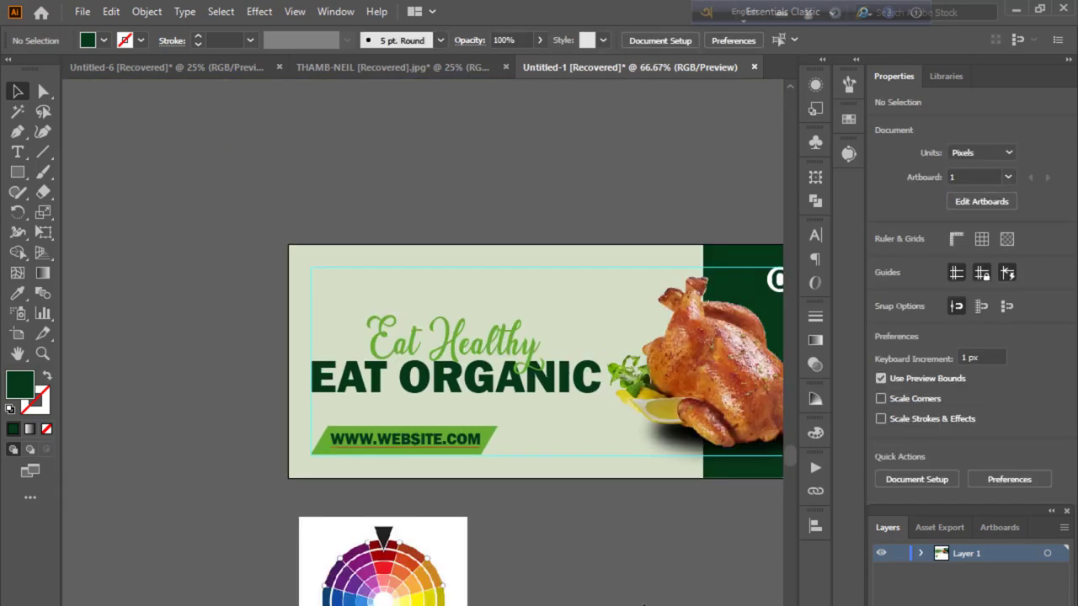
scroll(544, 572, "right", 3)
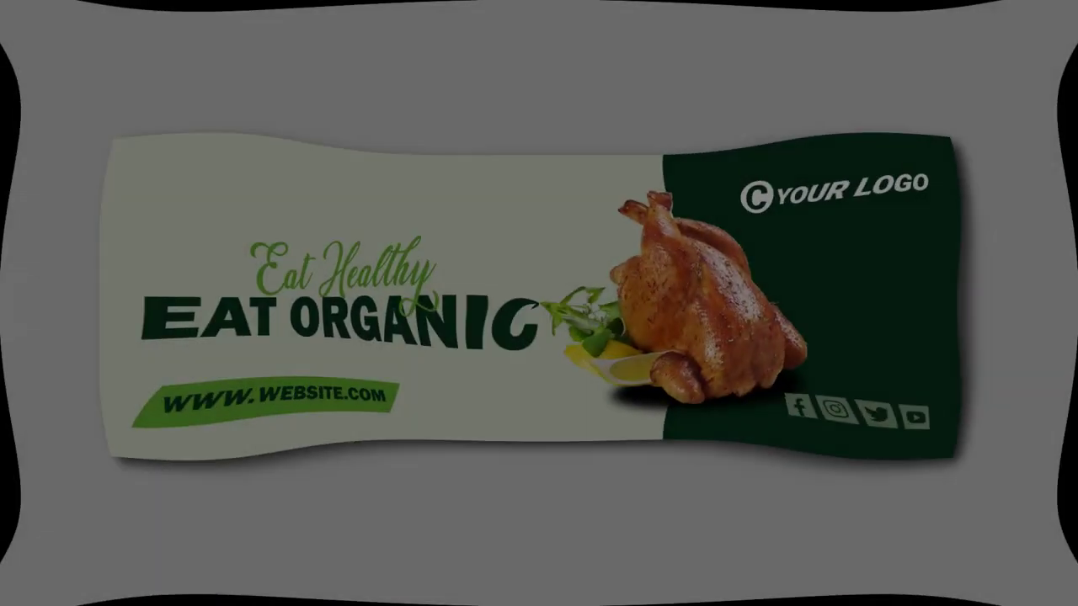